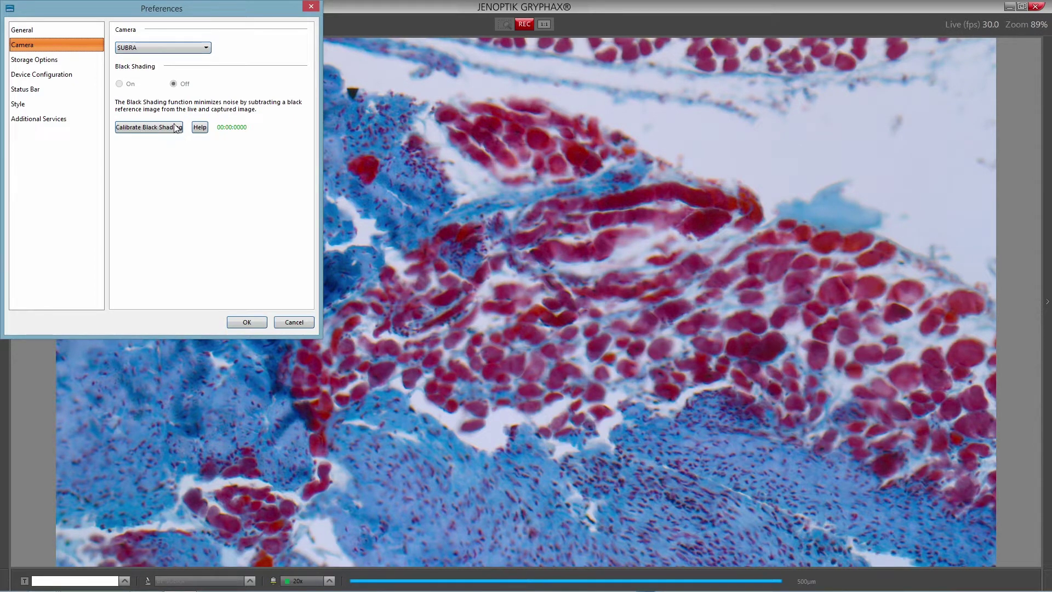
- Confirm the storage options with auto save on, capture an image and end its review to return to live view
left_click(50, 64)
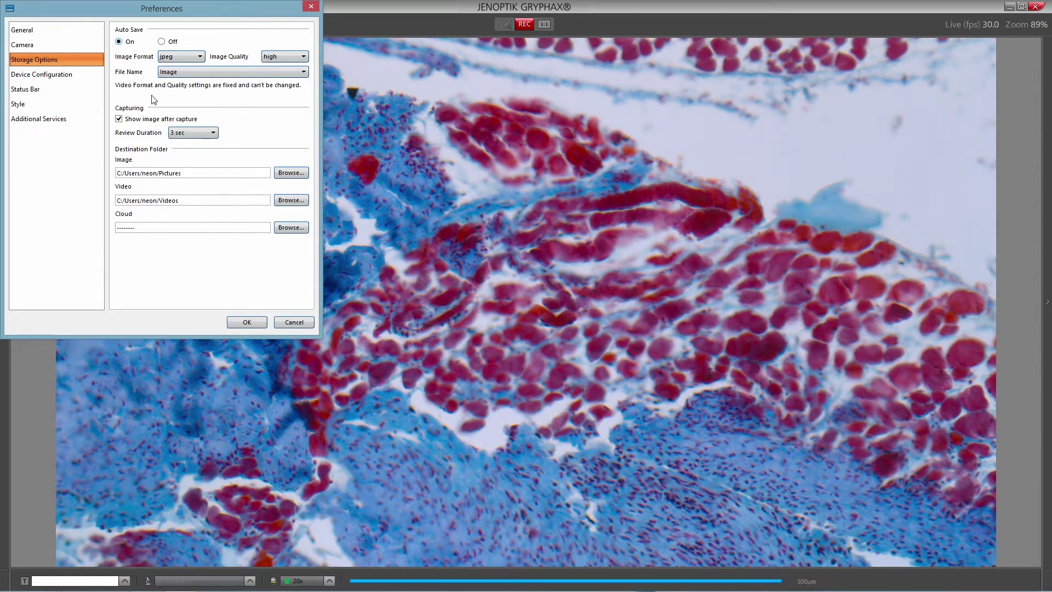
left_click(253, 321)
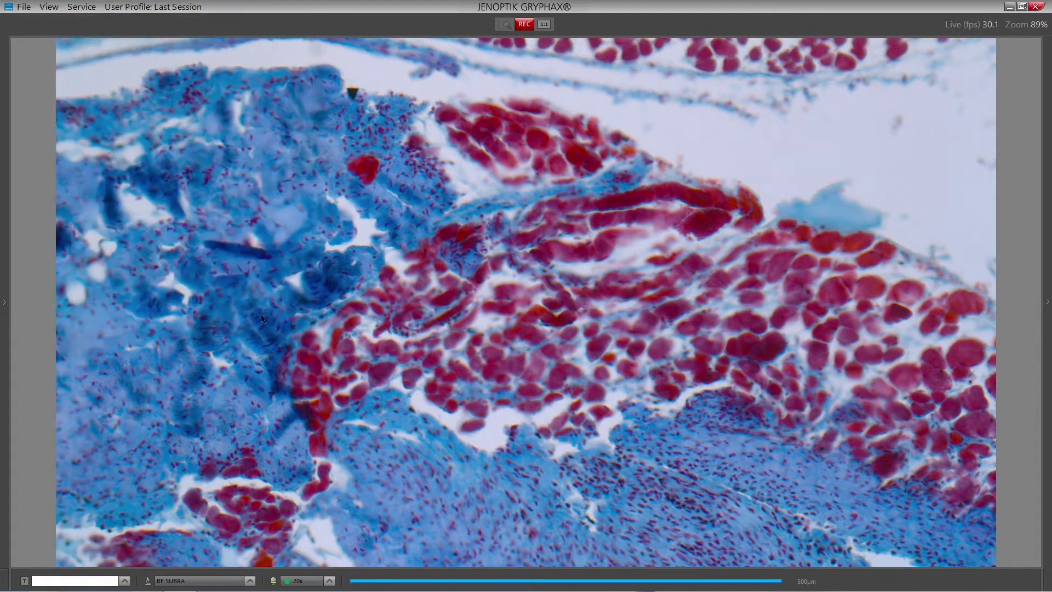
left_click(525, 23)
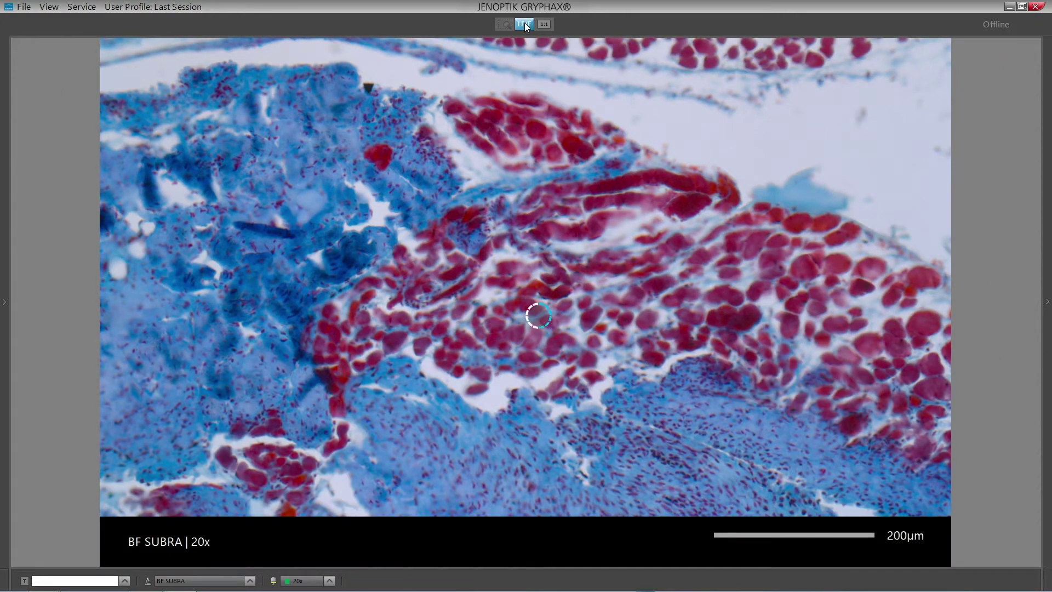
left_click(524, 23)
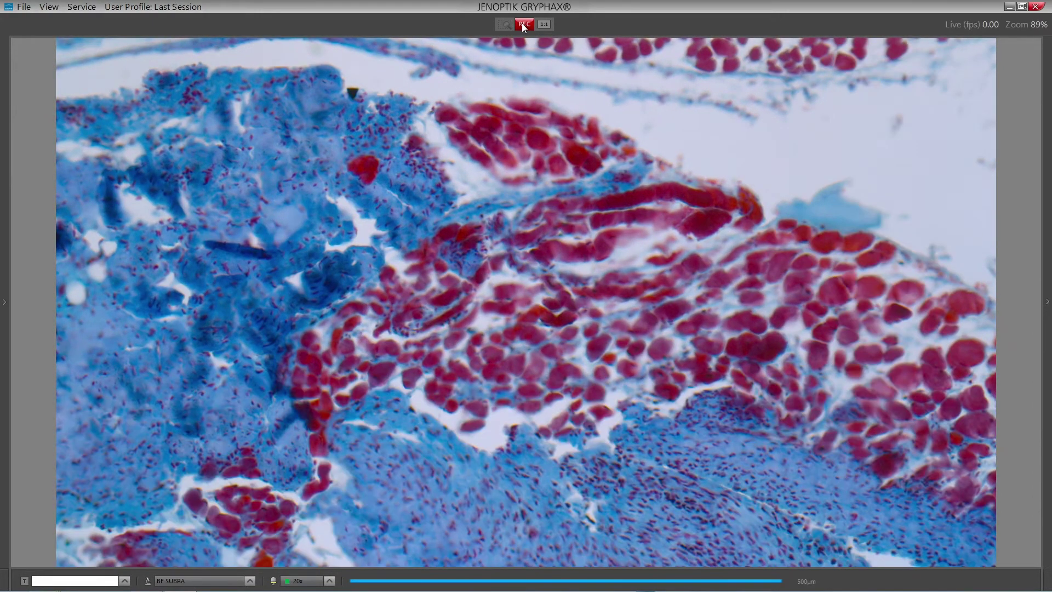
- Show the image gallery and select the newest captured image
left_click(5, 301)
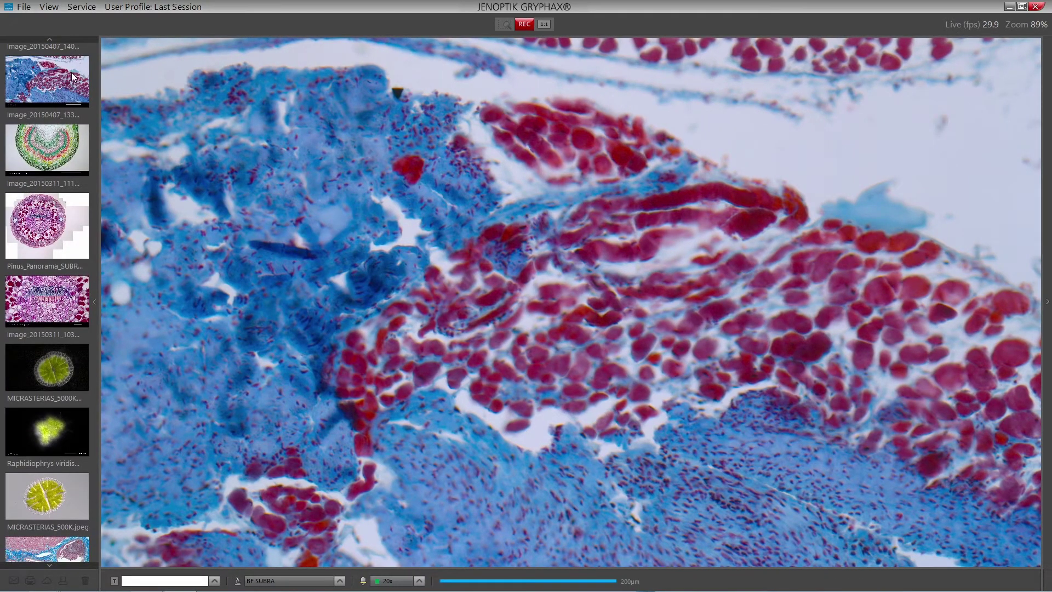
scroll(72, 73, "up", 1)
left_click(57, 80)
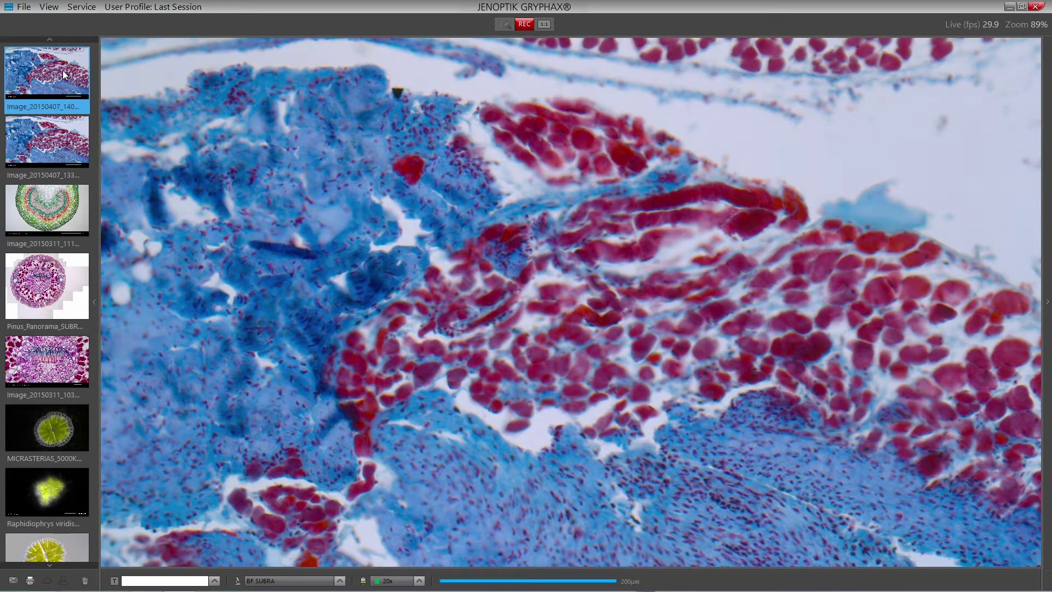
- Set Auto Save to Off in the storage options and confirm the preferences
left_click(23, 7)
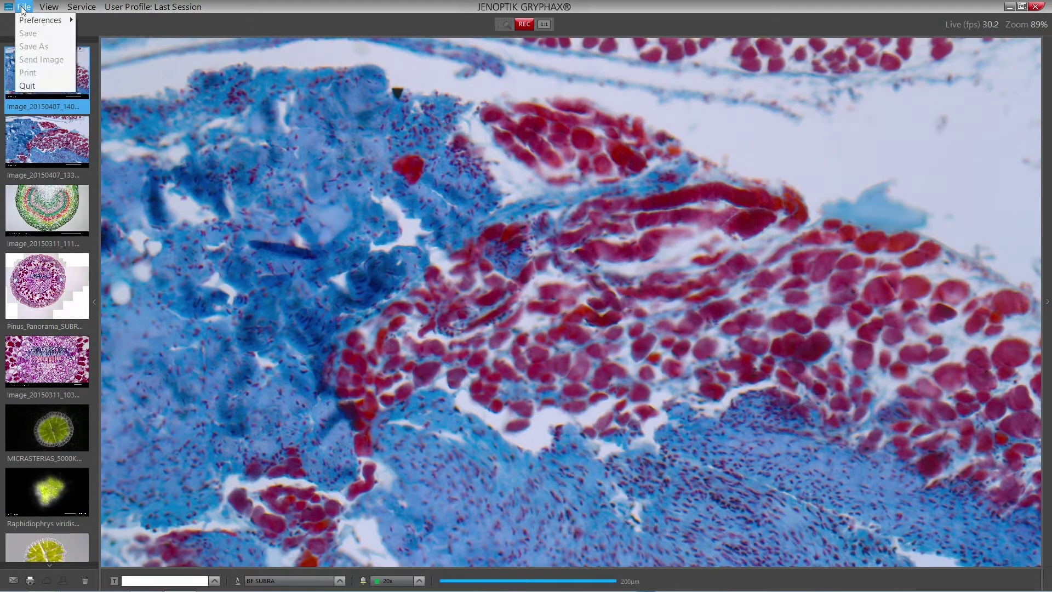
mouse_move(27, 21)
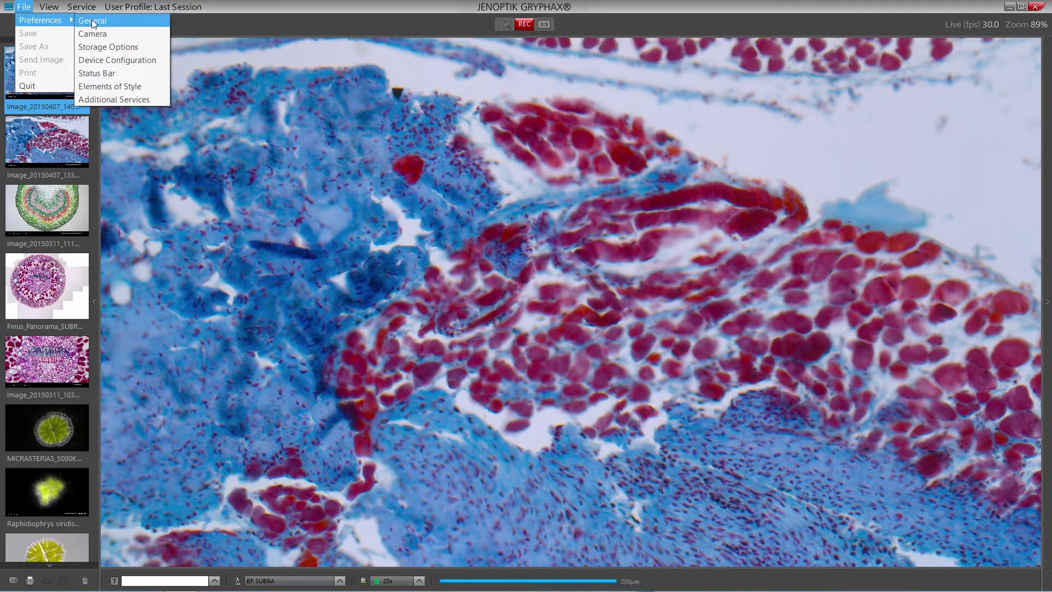
left_click(91, 47)
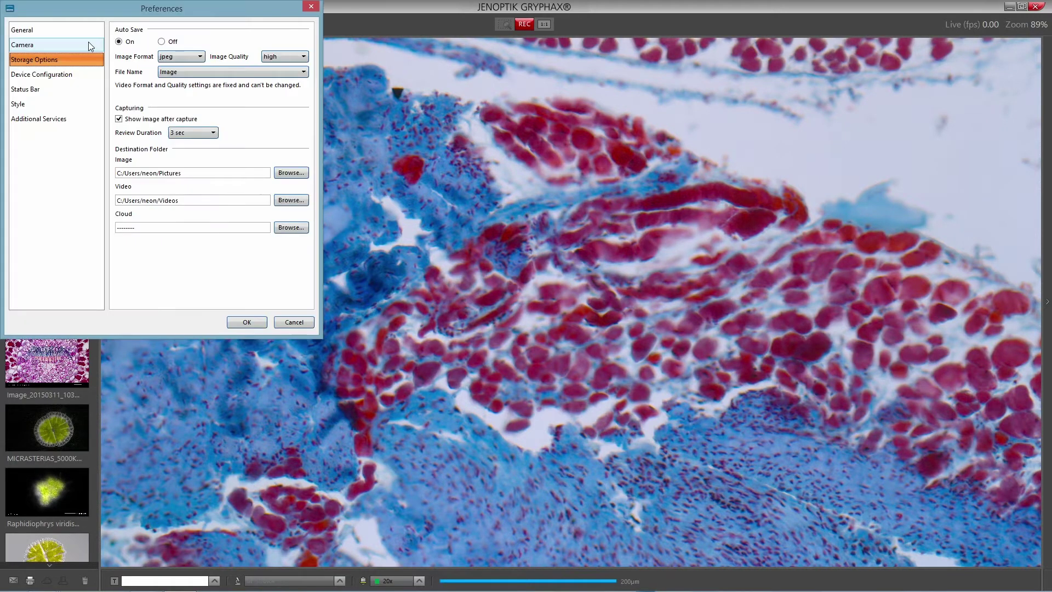
left_click(163, 41)
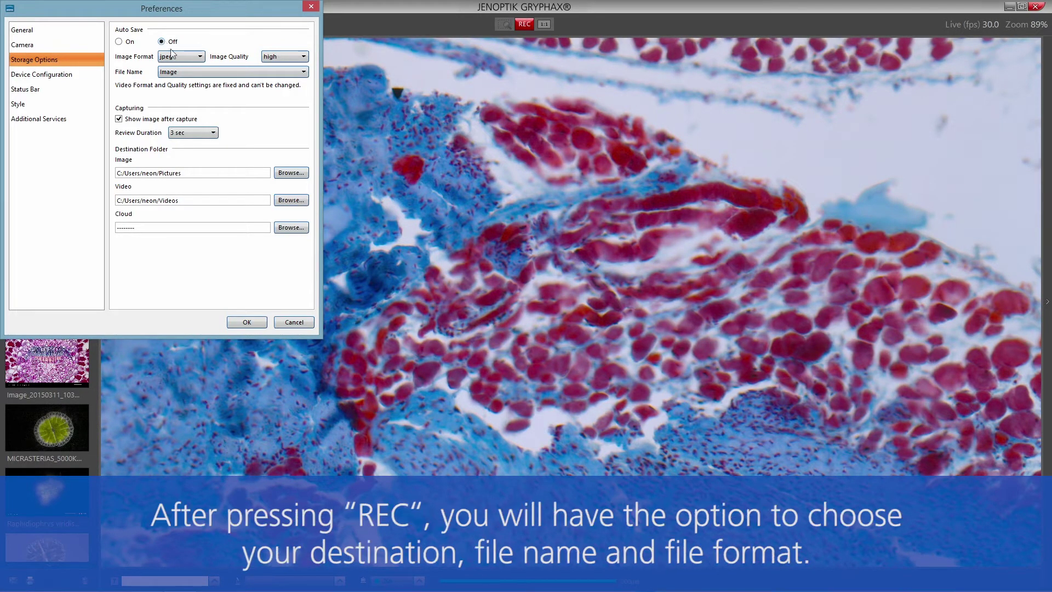
left_click(247, 322)
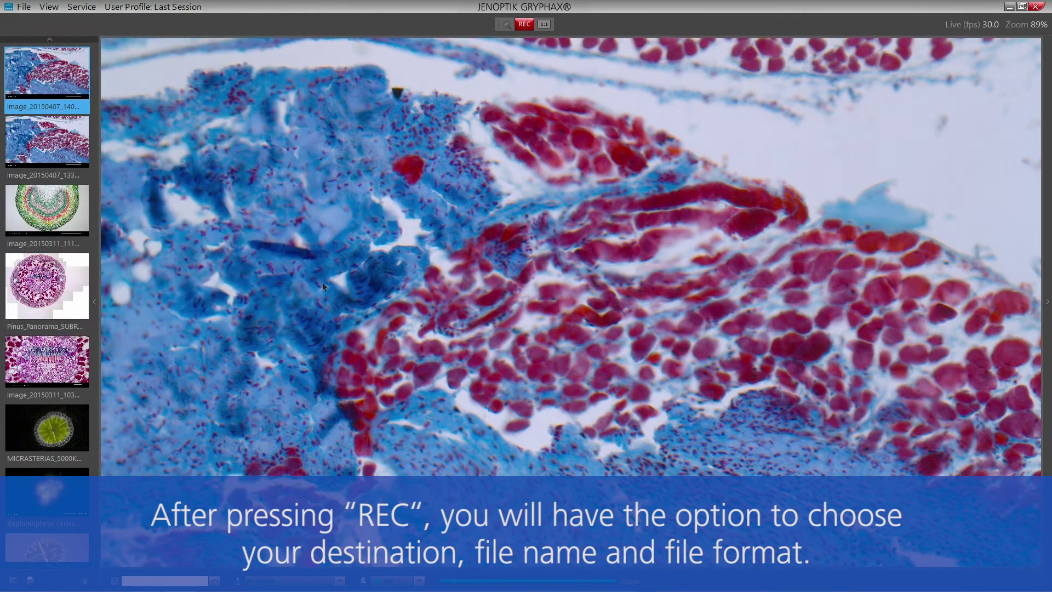
- Capture an image, save it as RETINA 20X in jpg format in the Pictures folder, and select it in the gallery
left_click(525, 23)
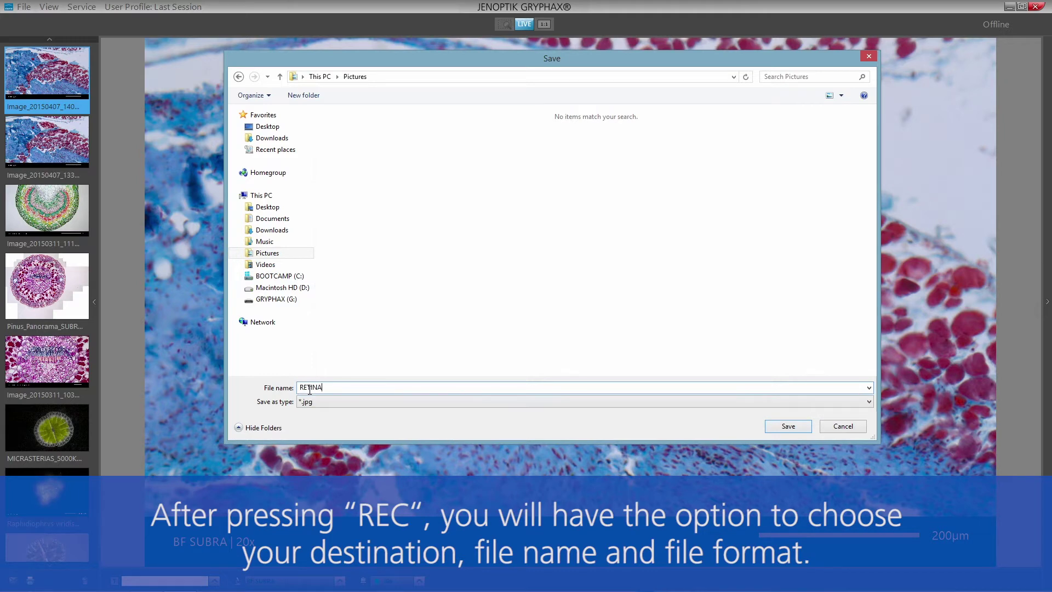
left_click(778, 428)
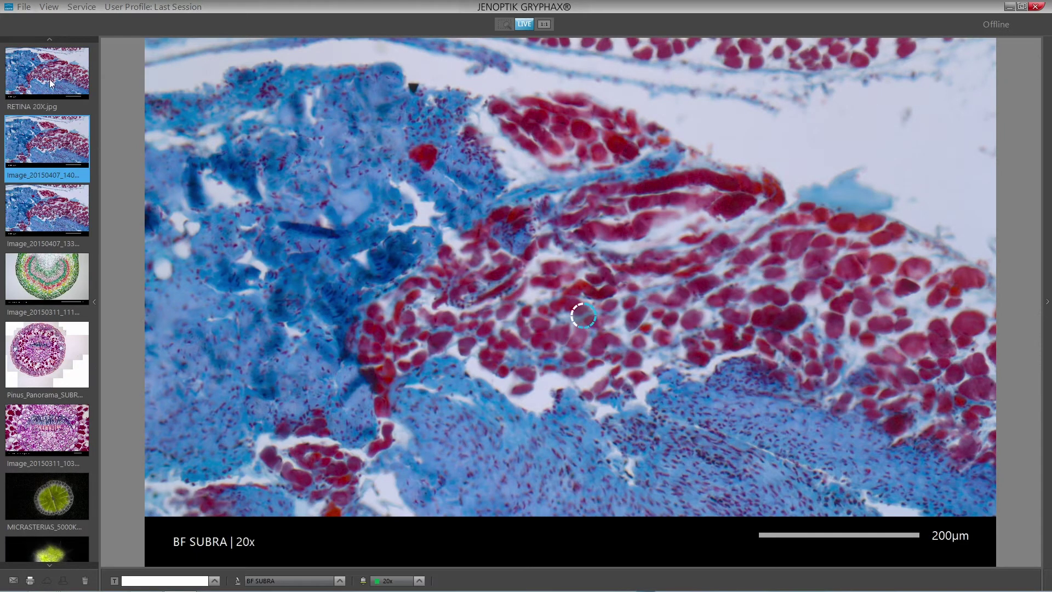
left_click(35, 107)
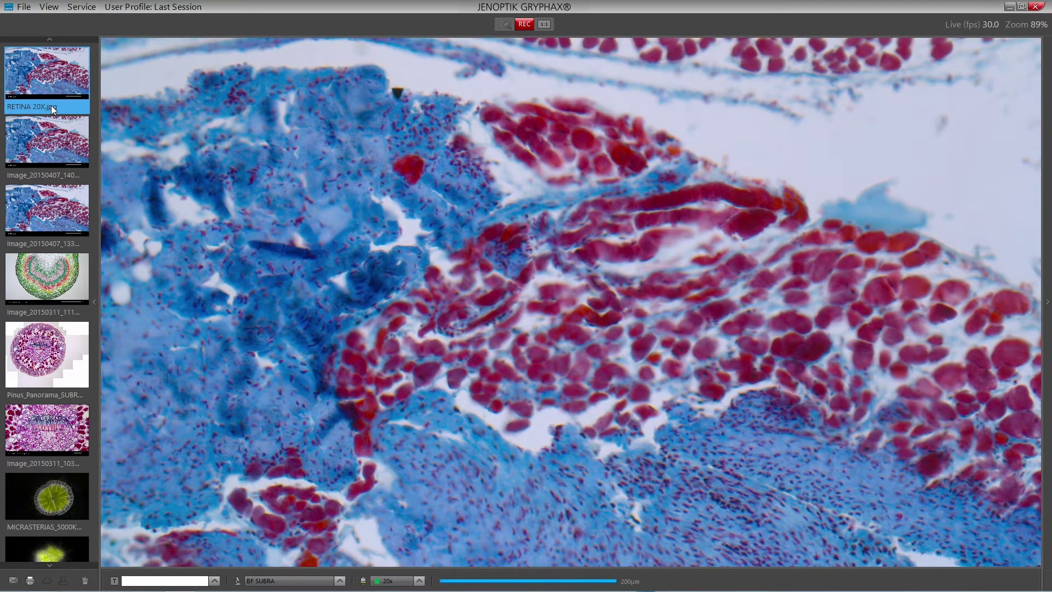
- Set Auto Save to On in the storage options, with jpeg as the image format
left_click(23, 8)
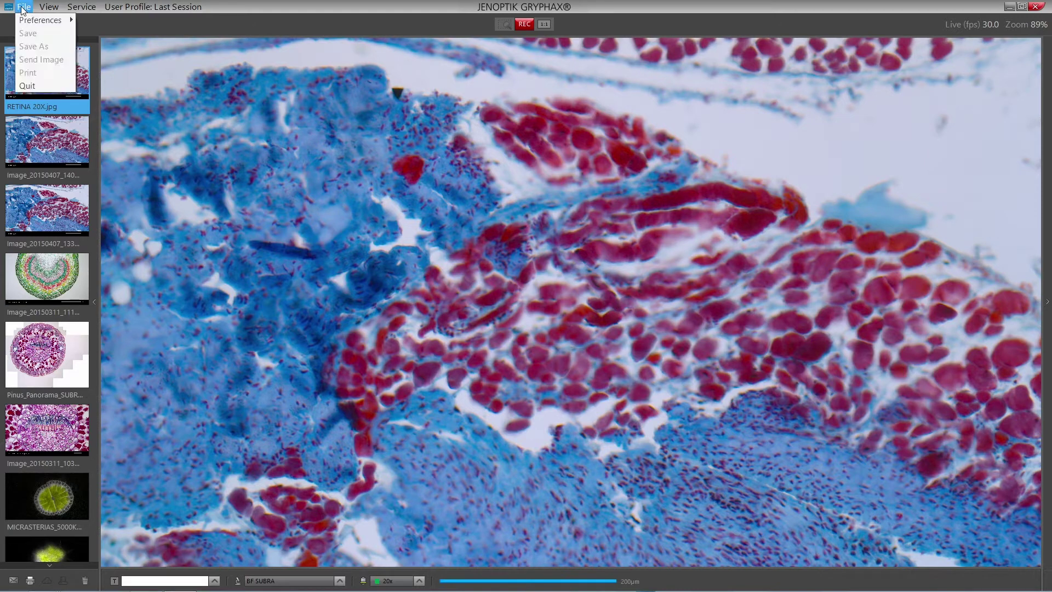
mouse_move(64, 22)
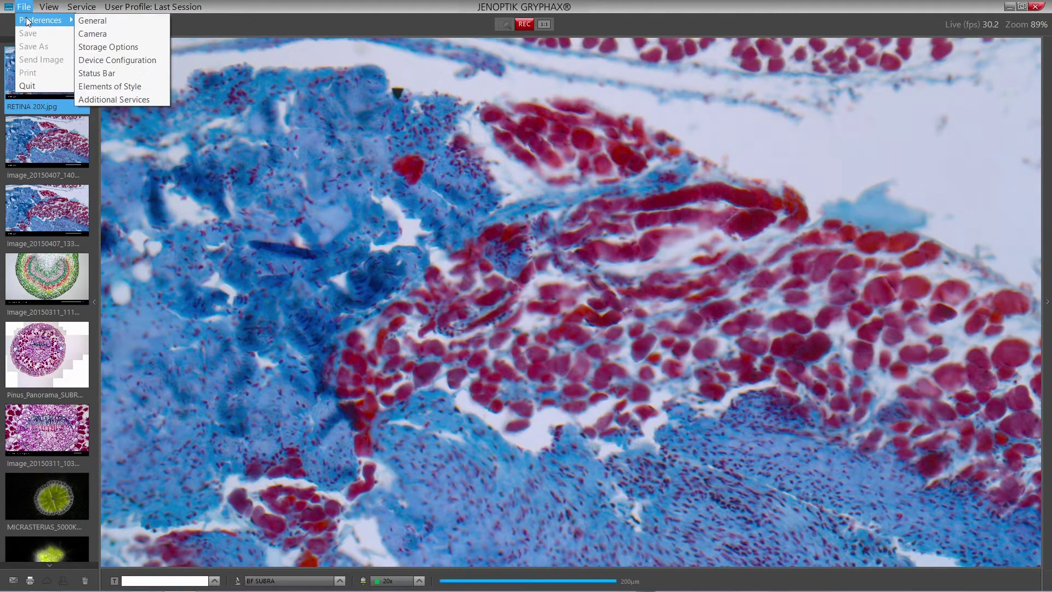
left_click(96, 48)
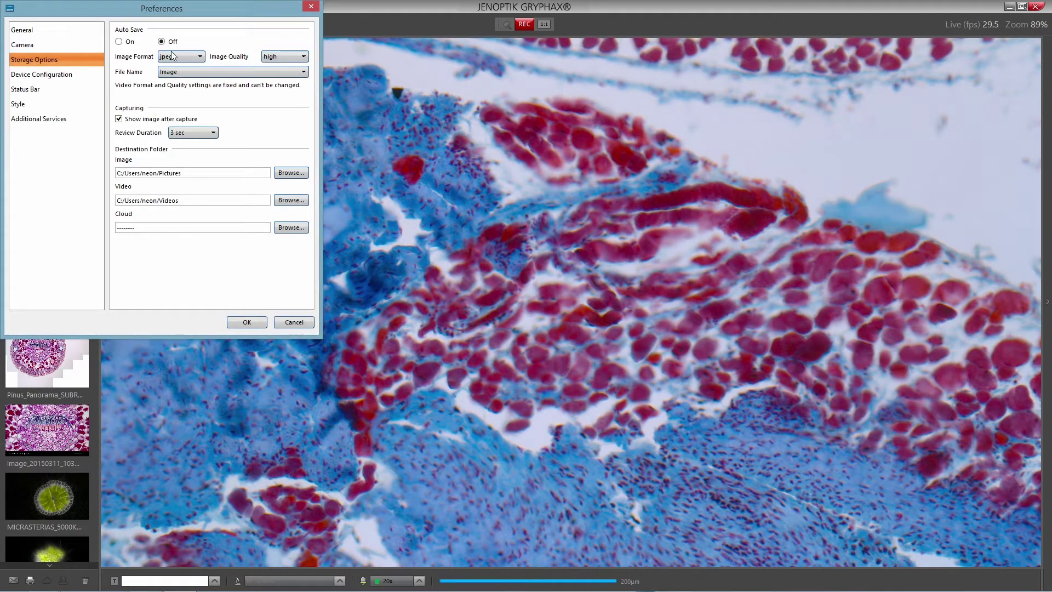
left_click(119, 41)
left_click(198, 57)
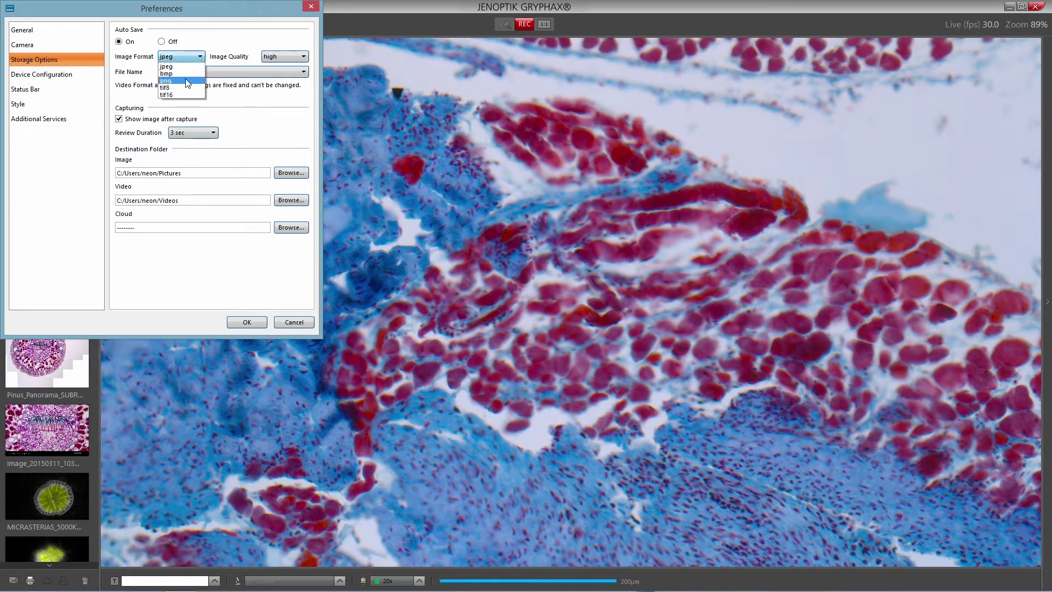
left_click(167, 66)
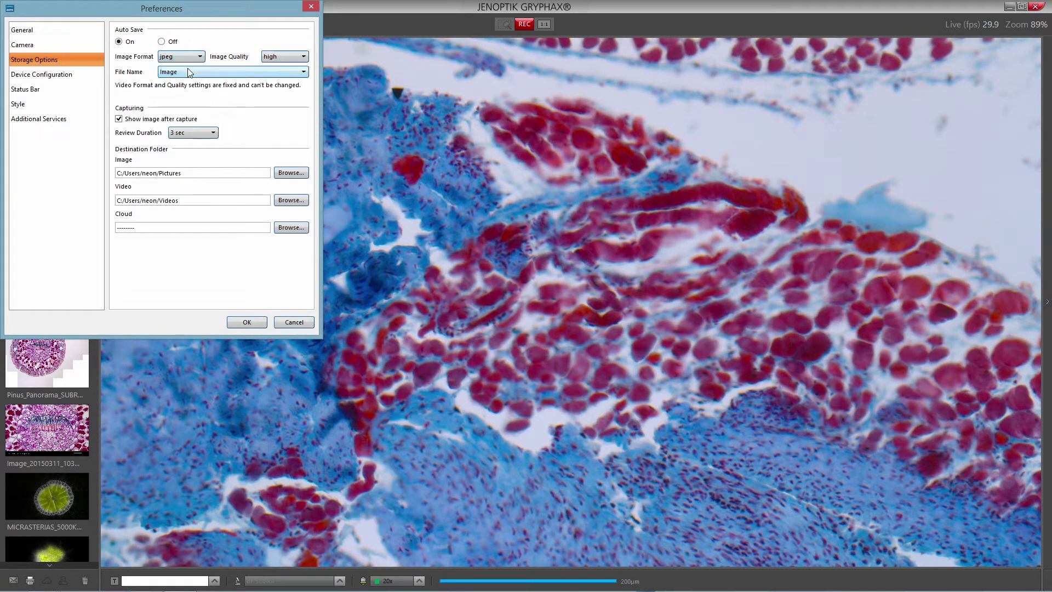
- Choose high image quality, keep Image as the file name, and confirm the preferences
left_click(301, 57)
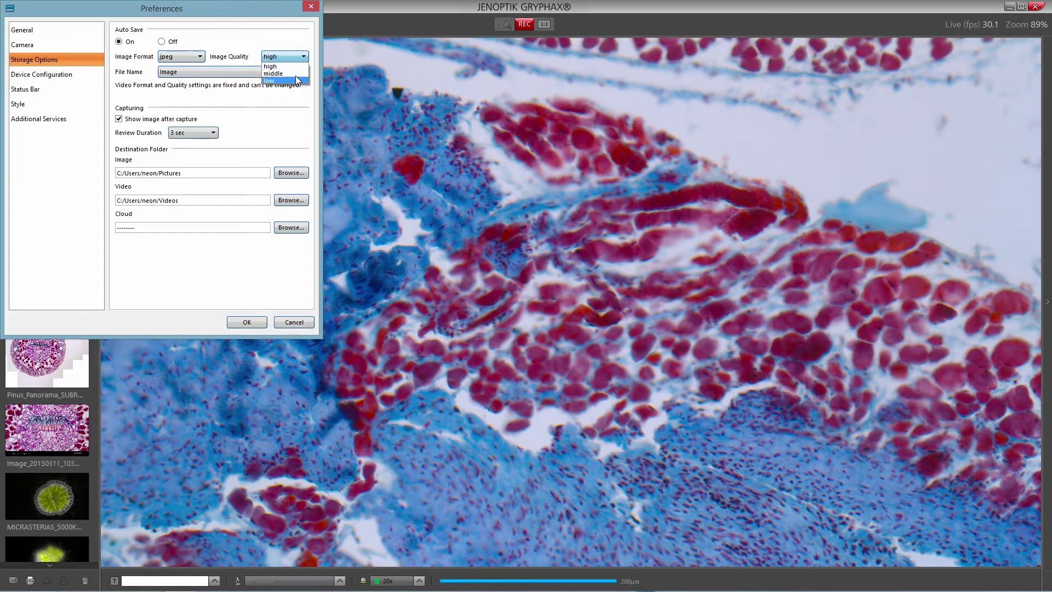
left_click(301, 66)
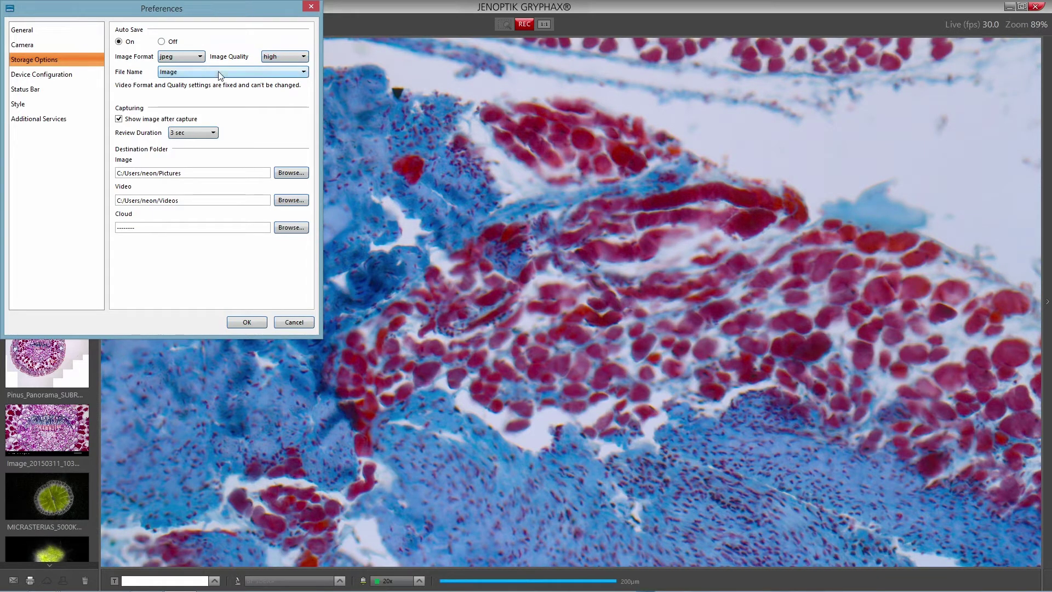
left_click(302, 72)
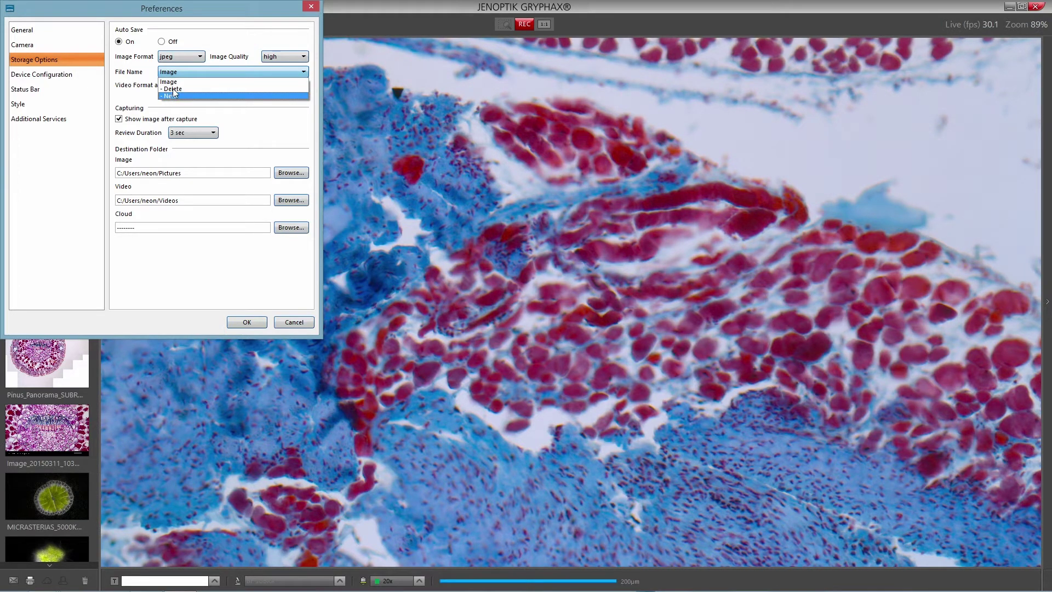
left_click(182, 73)
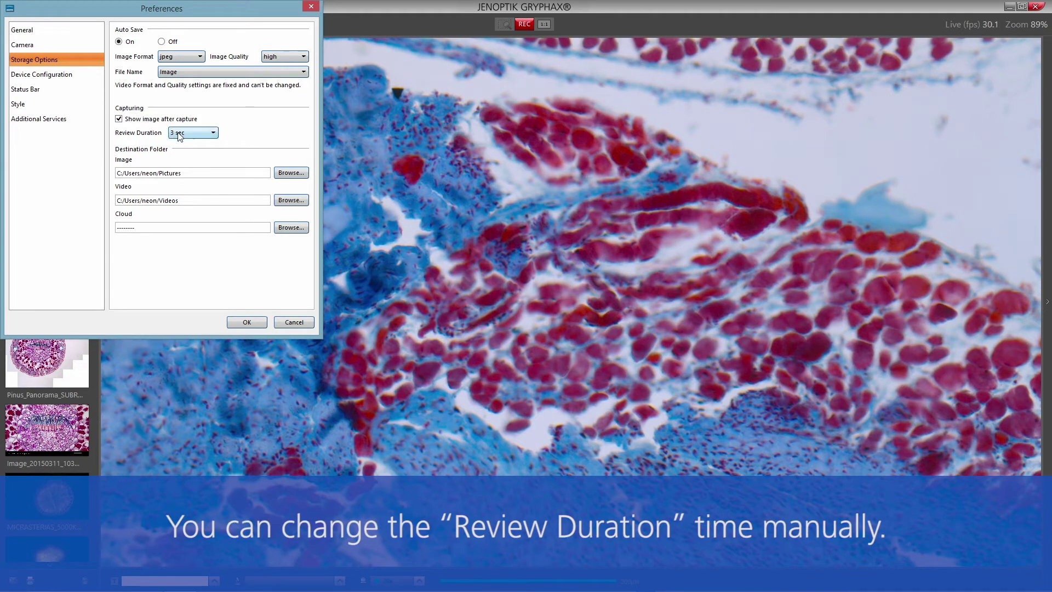
left_click(246, 323)
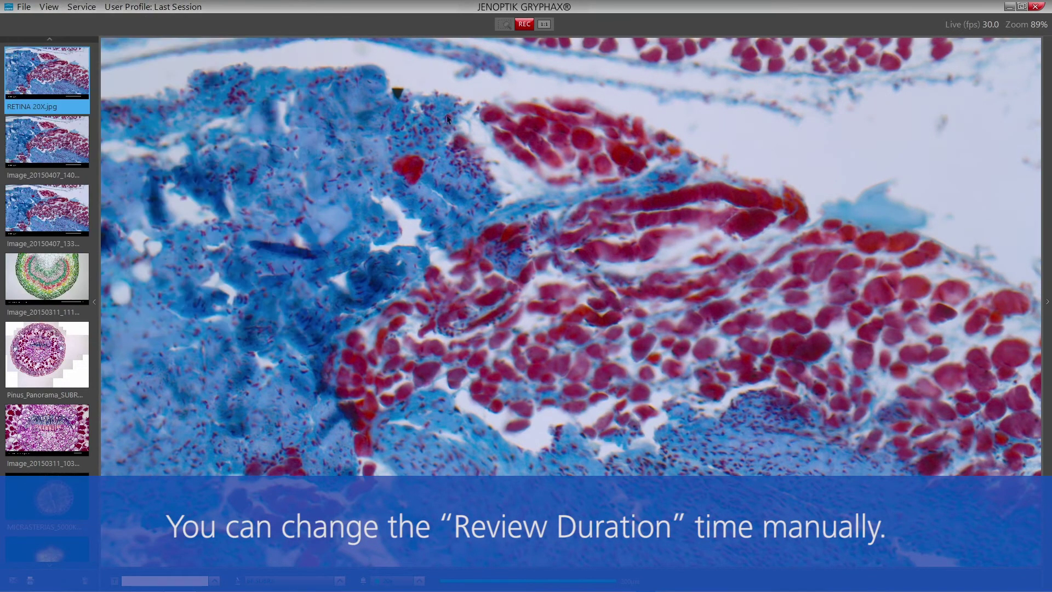
- Capture an auto-saved image, end its review early to return to live view, and select it in the gallery
left_click(524, 24)
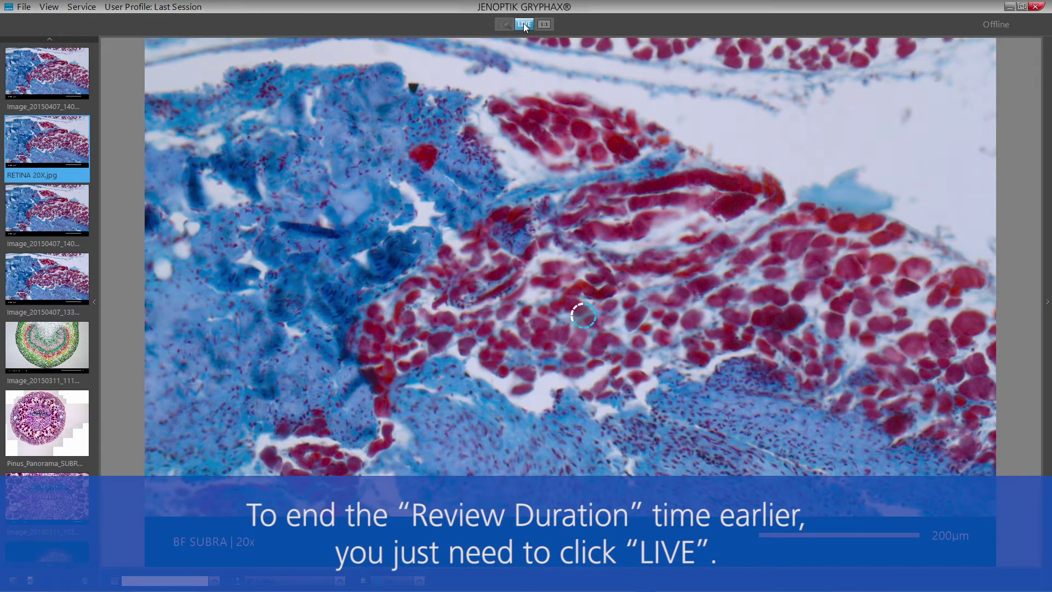
left_click(524, 23)
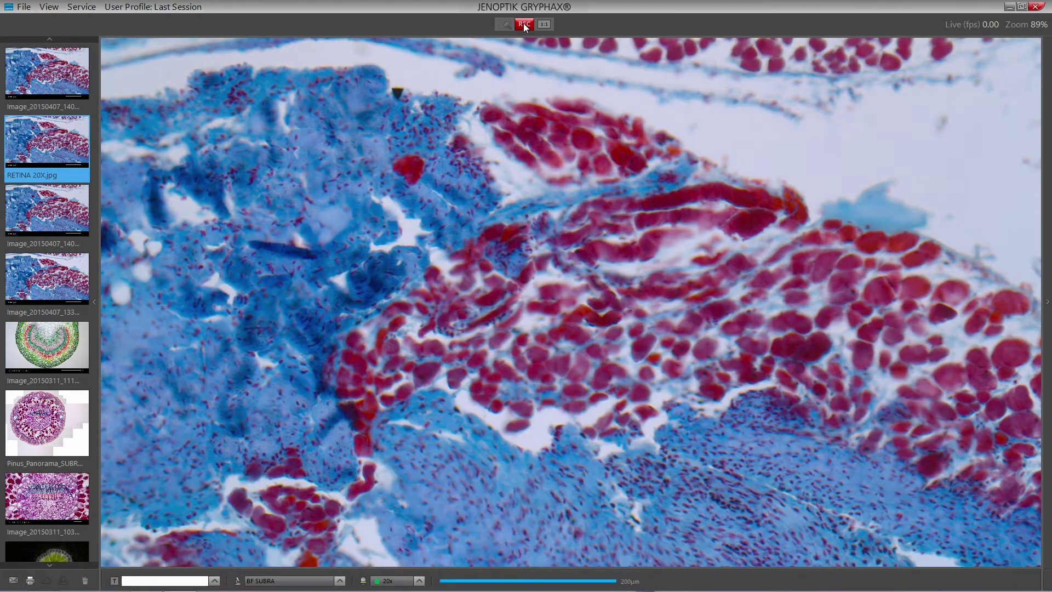
left_click(61, 74)
- Set the review duration for captured images to infinite in the storage options and confirm
left_click(24, 7)
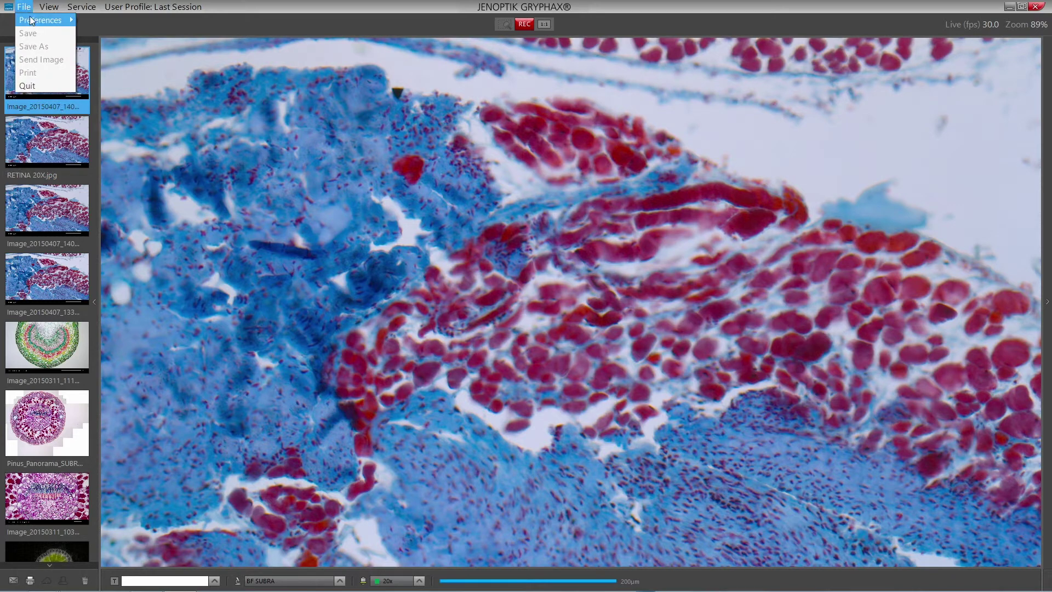
mouse_move(35, 20)
left_click(101, 48)
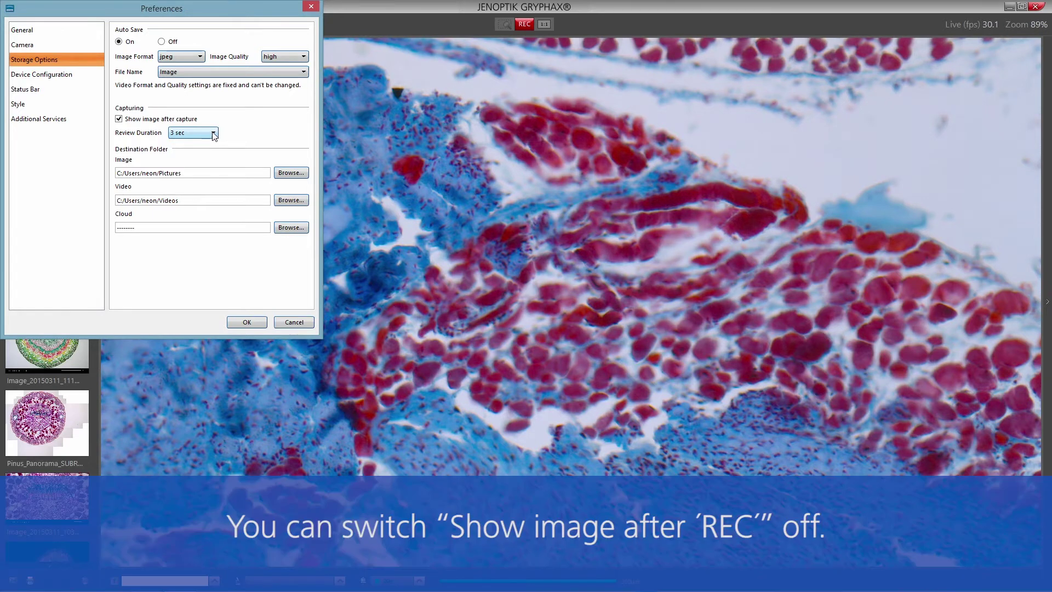
left_click(214, 134)
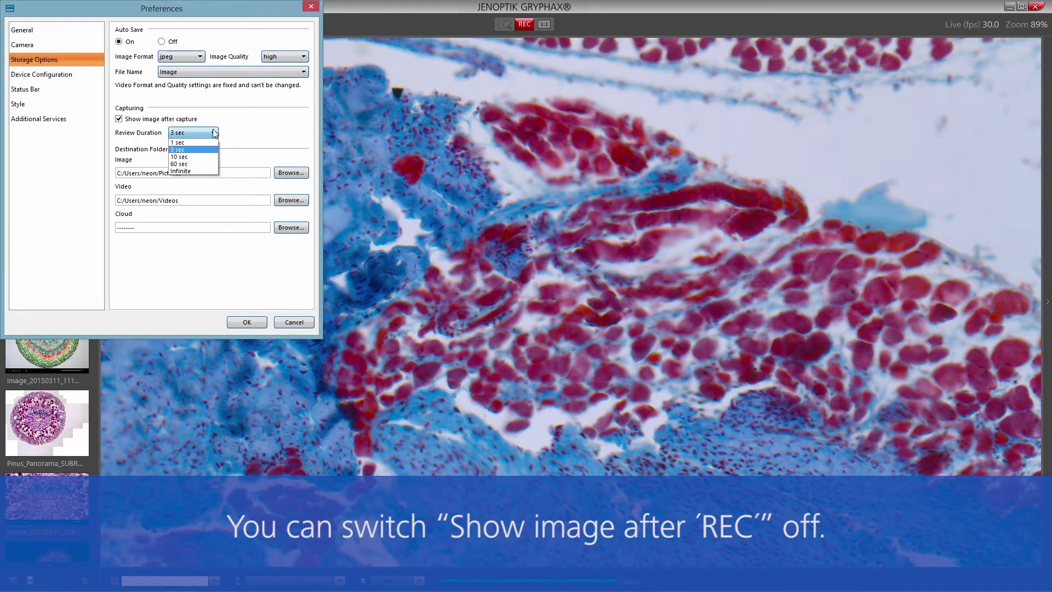
left_click(186, 171)
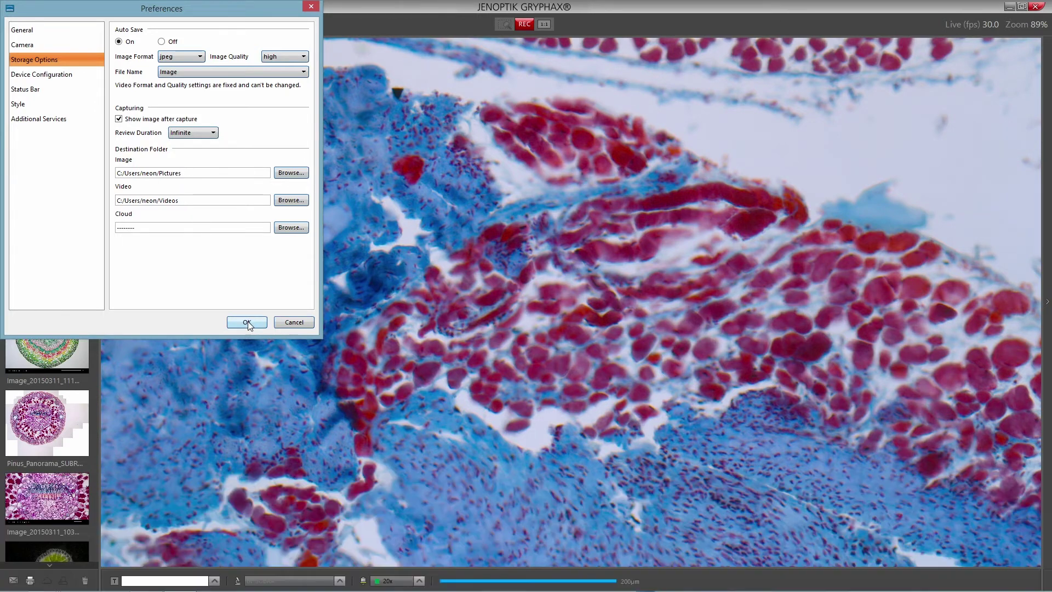
left_click(248, 321)
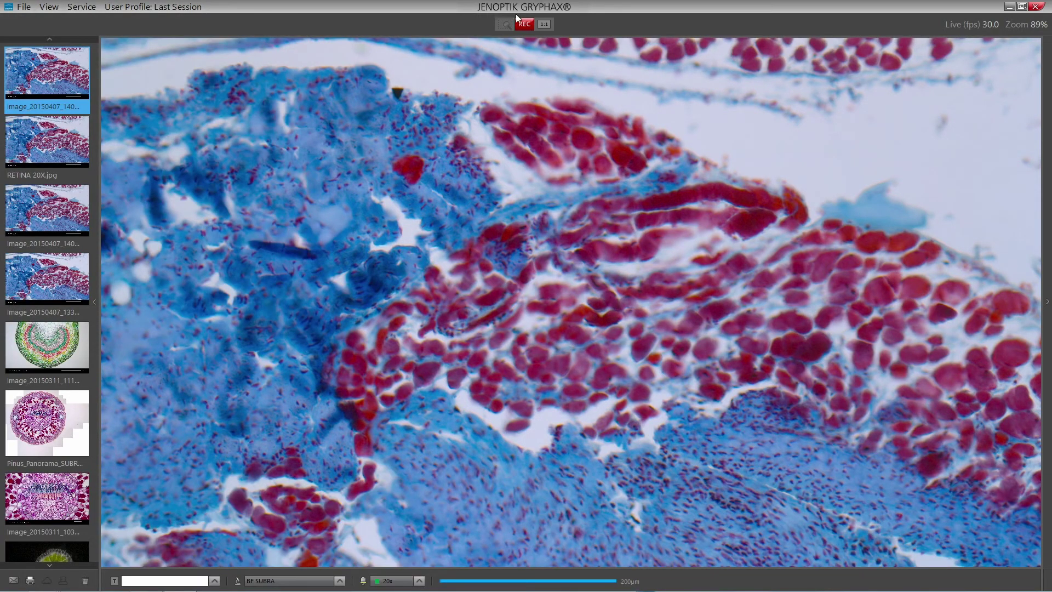
- Capture an image with the infinite review duration, select it in the gallery, and return to live view
left_click(524, 25)
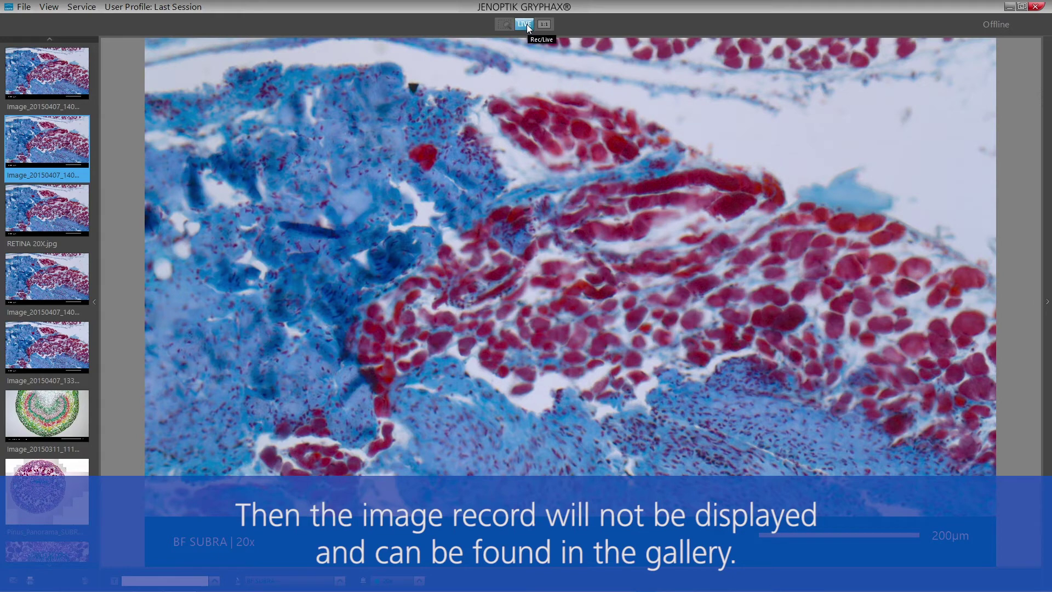
left_click(58, 72)
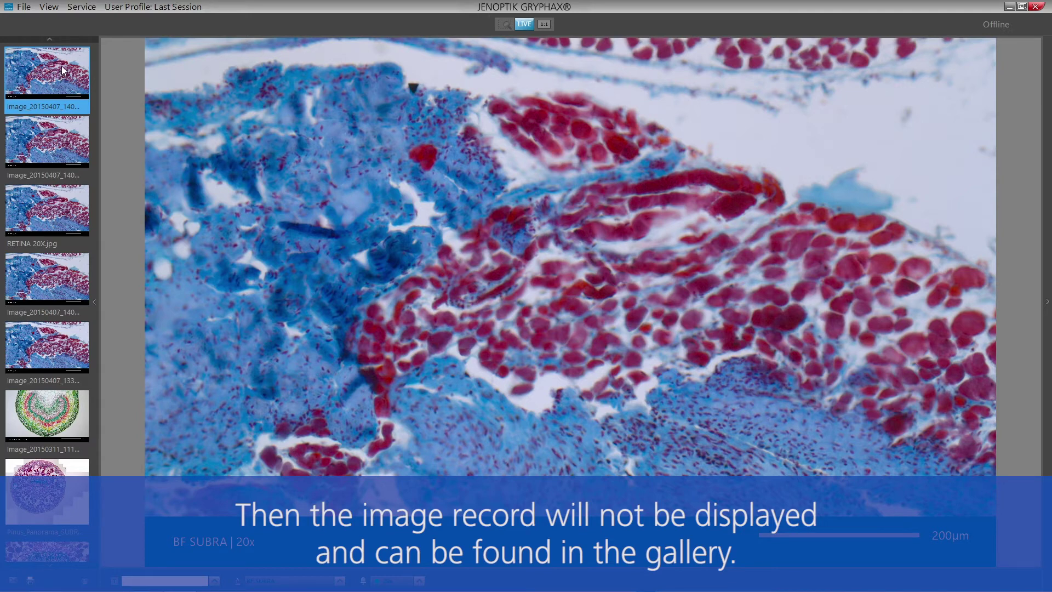
left_click(525, 23)
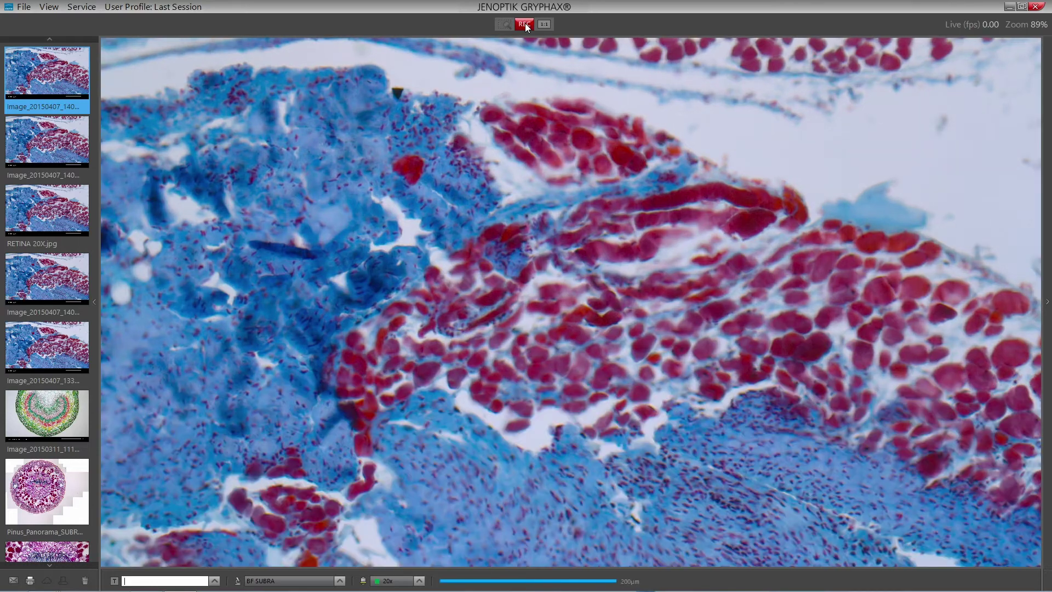
- Set the review duration for captured images to 3 sec in the storage options
left_click(22, 10)
mouse_move(55, 20)
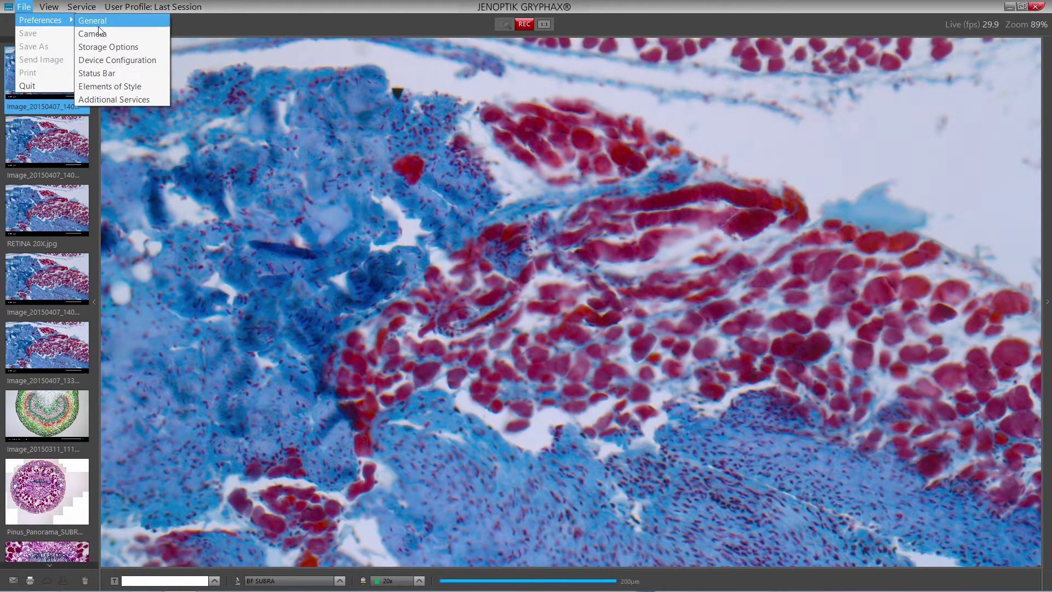
left_click(110, 47)
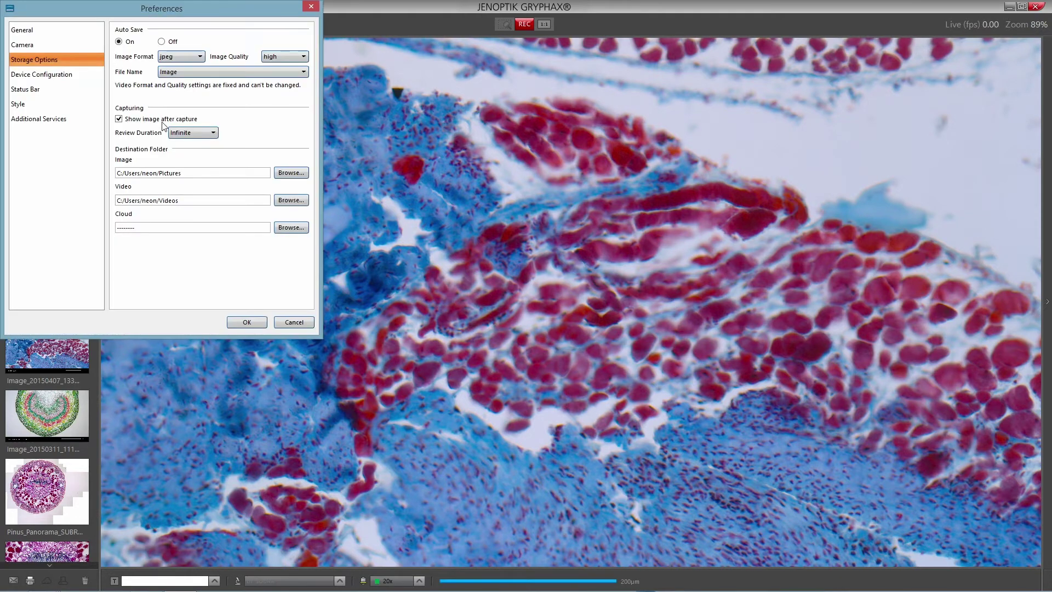
left_click(213, 134)
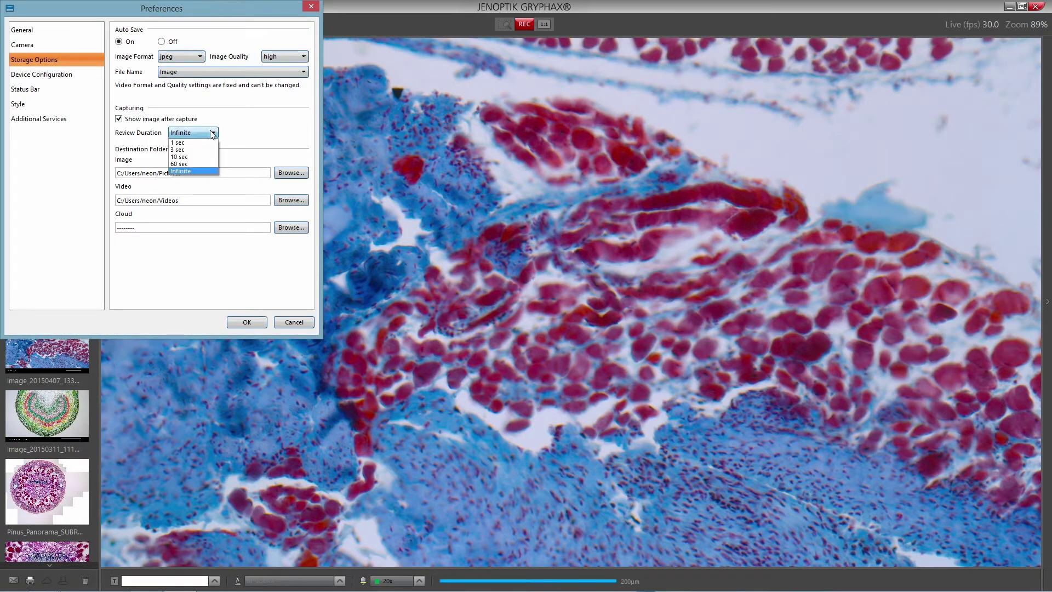
left_click(209, 138)
left_click(210, 136)
left_click(203, 156)
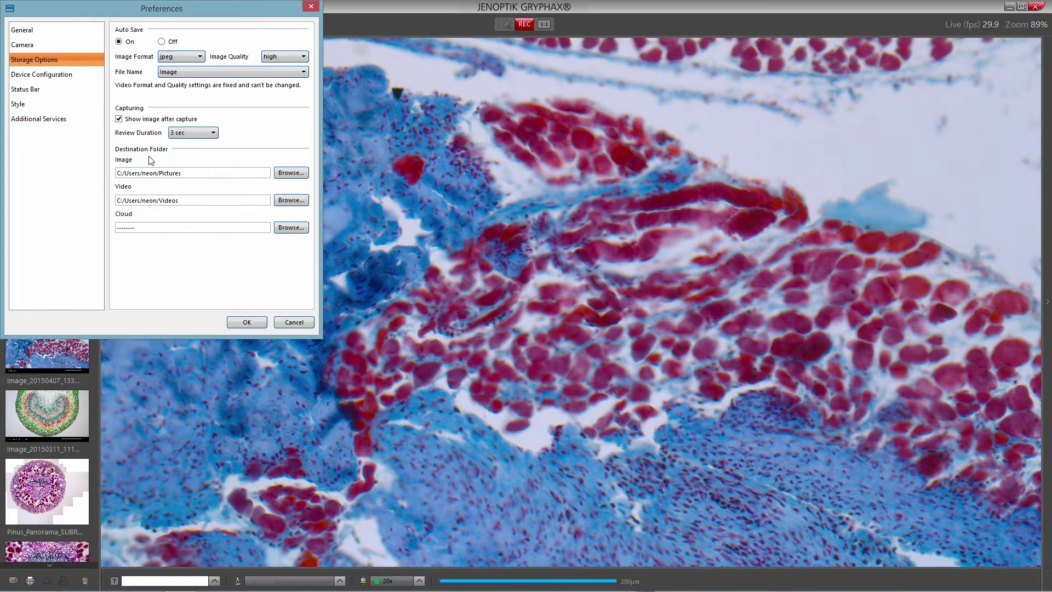
- Choose the Pictures folder as the destination folder for captured images
left_click(292, 175)
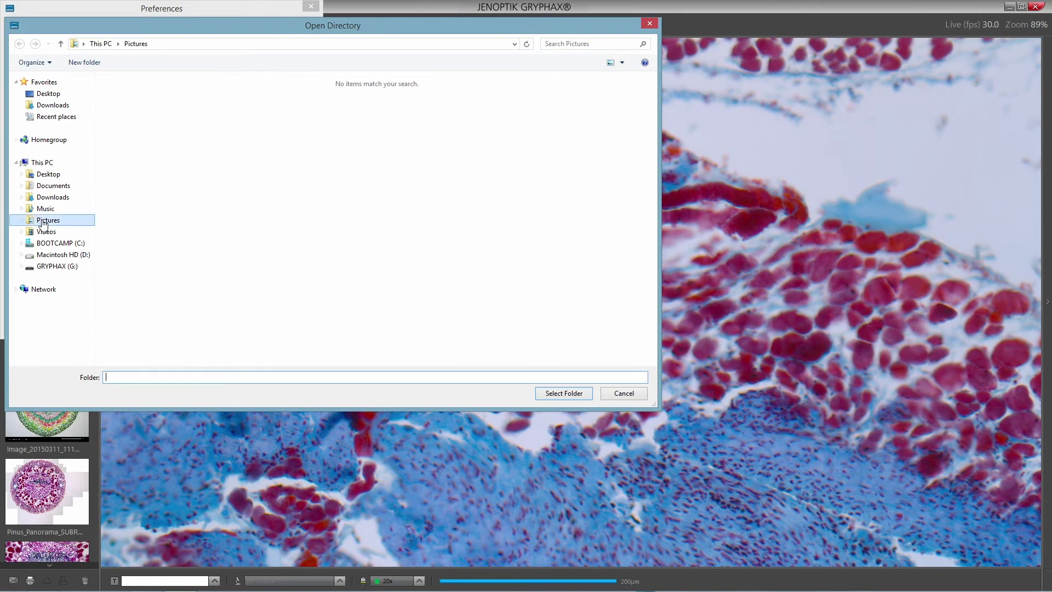
left_click(56, 222)
left_click(563, 393)
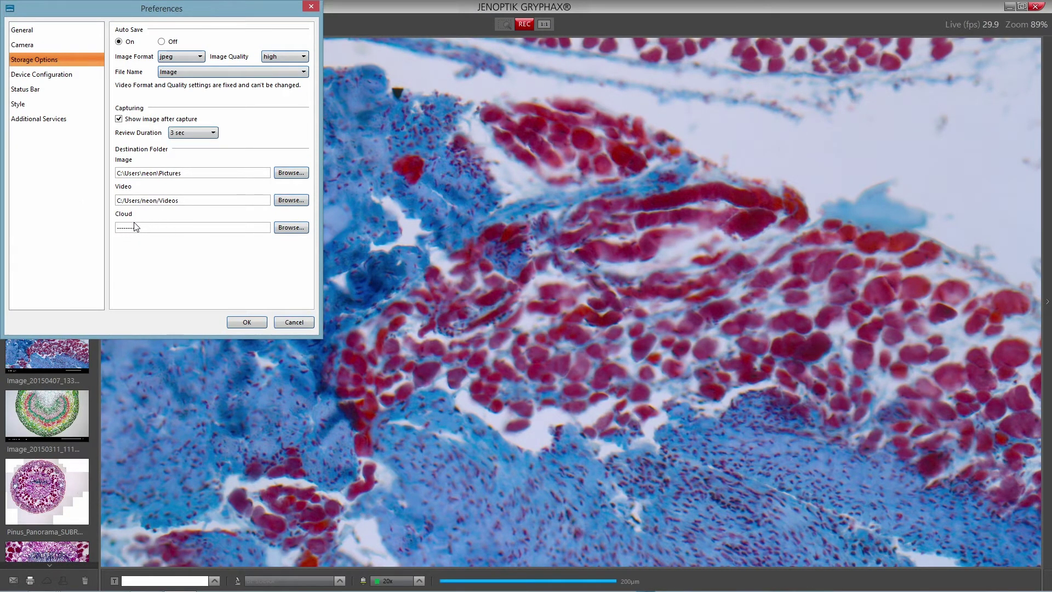
- Examine the device configuration, status bar and style preferences, including the font and border width choices, and confirm the preferences
left_click(55, 74)
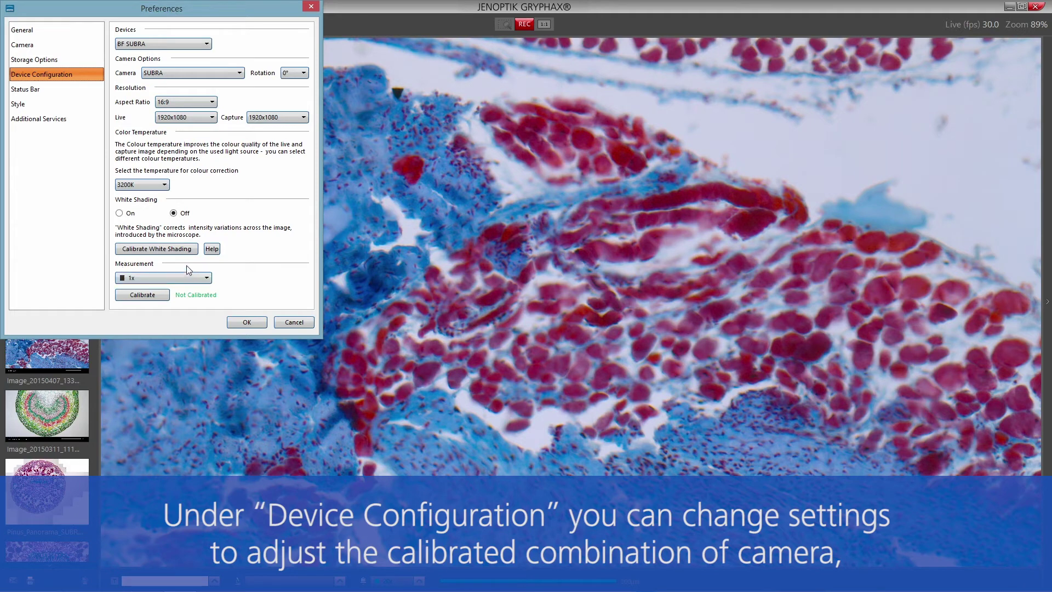
left_click(38, 87)
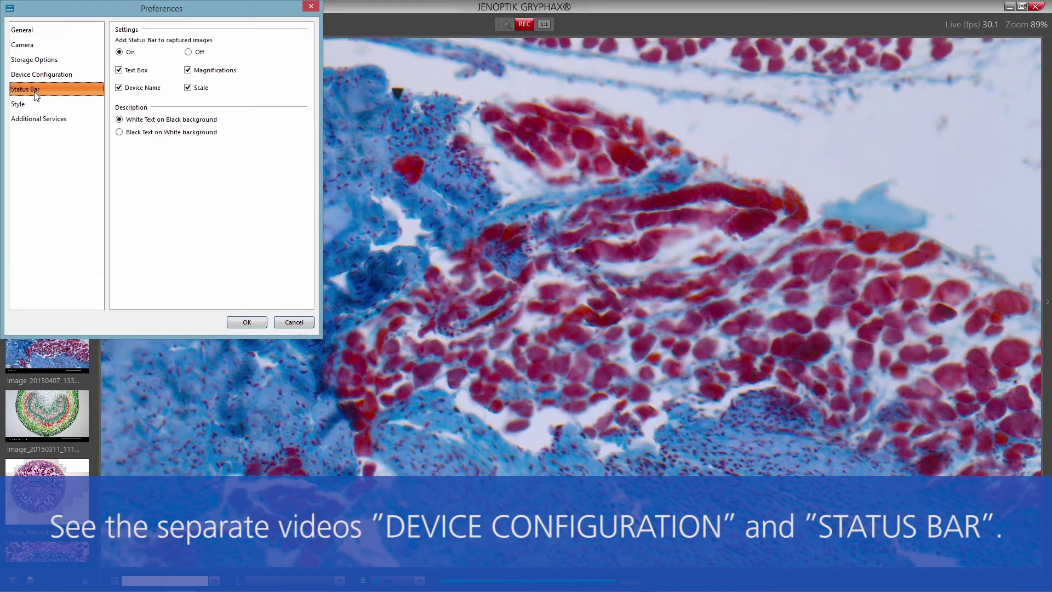
left_click(23, 105)
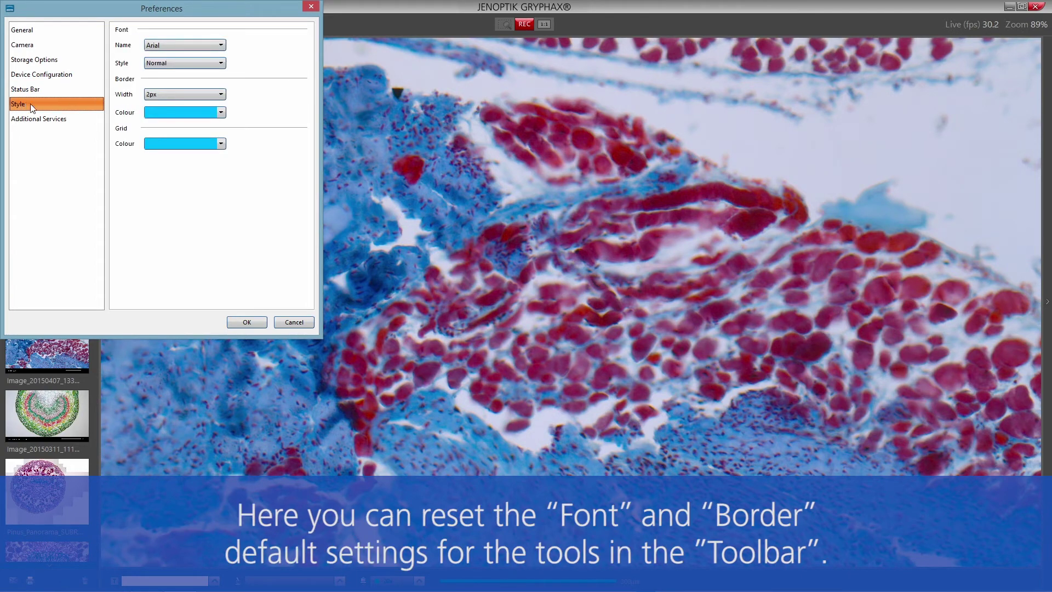
left_click(222, 45)
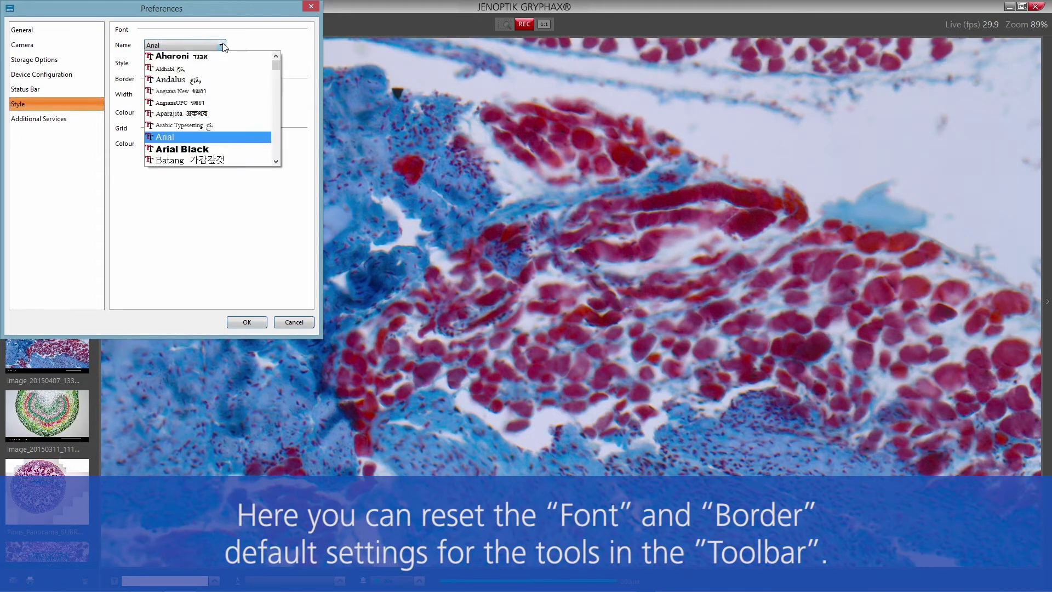
left_click(222, 45)
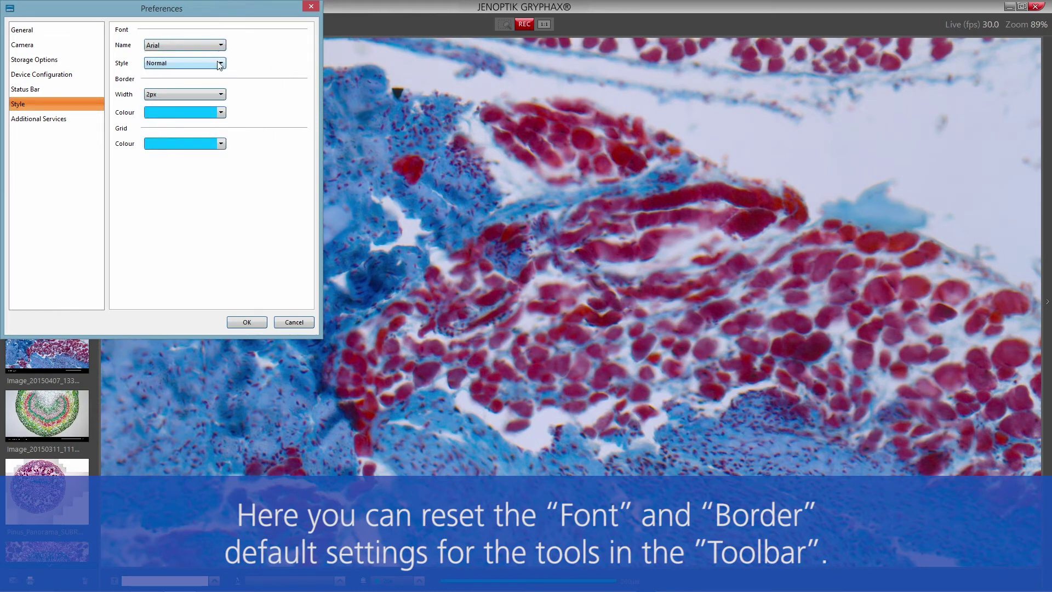
left_click(222, 63)
left_click(222, 63)
left_click(222, 94)
left_click(224, 95)
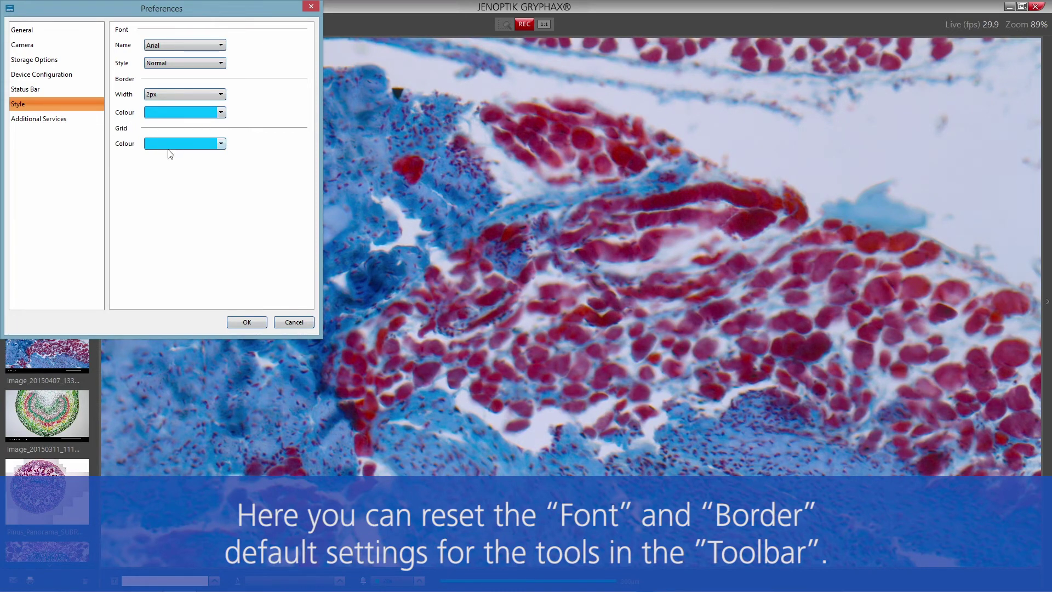
left_click(259, 321)
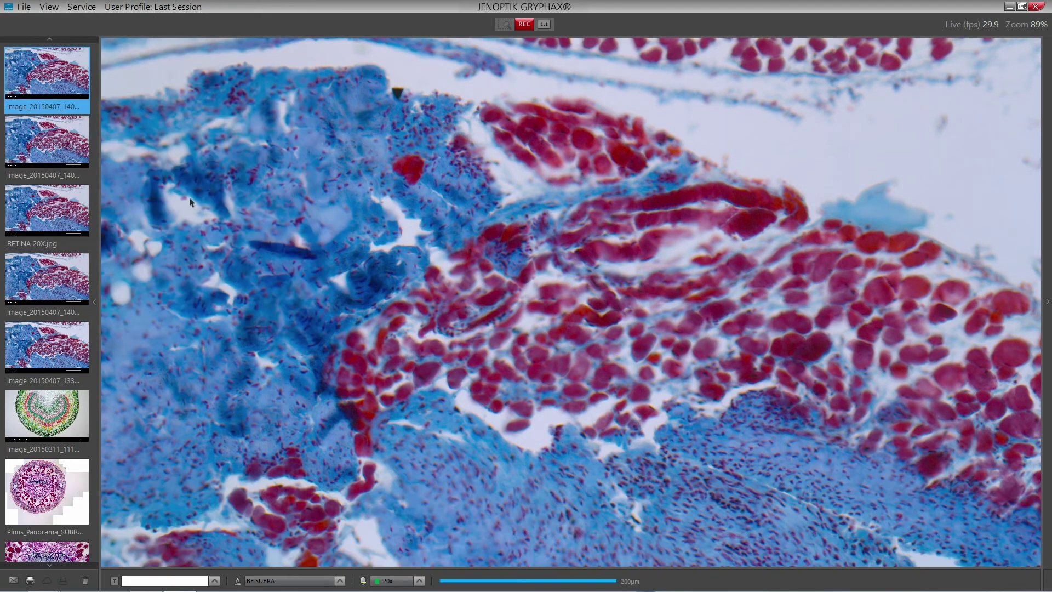
- Show the grid over the live image and hide it again
left_click(47, 7)
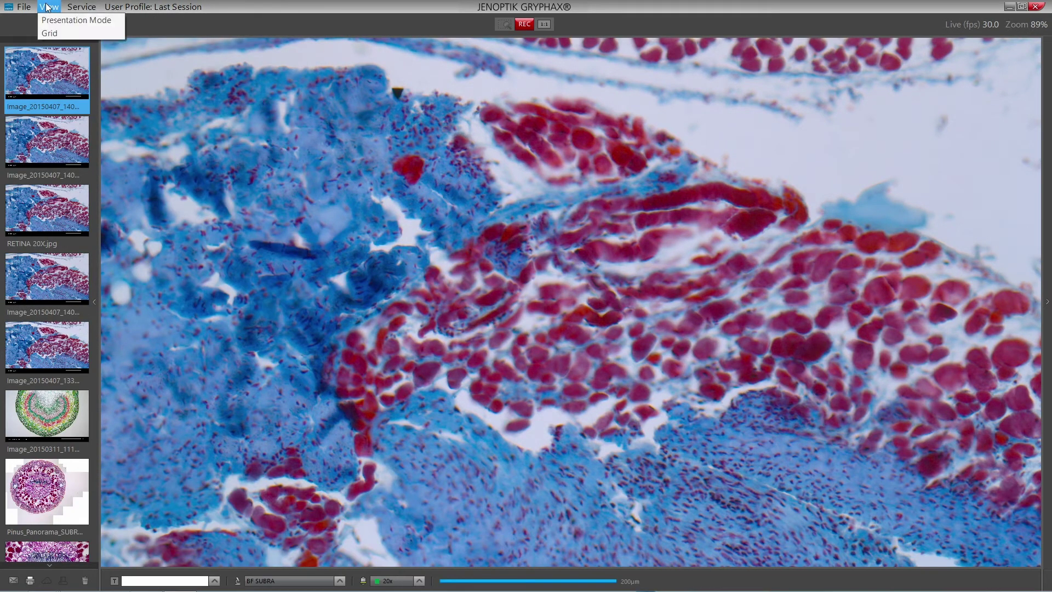
left_click(50, 32)
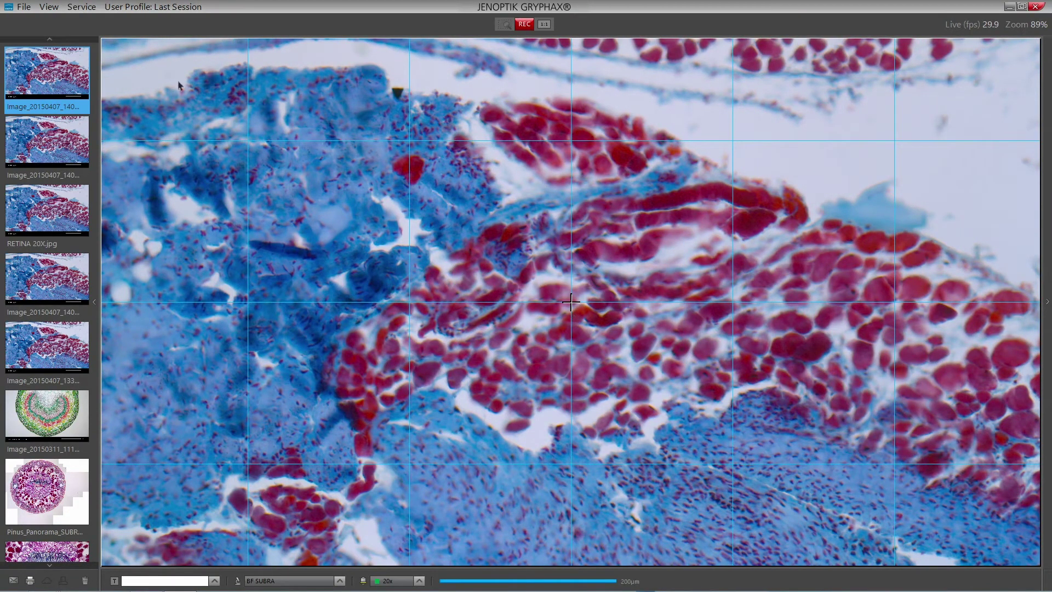
left_click(49, 7)
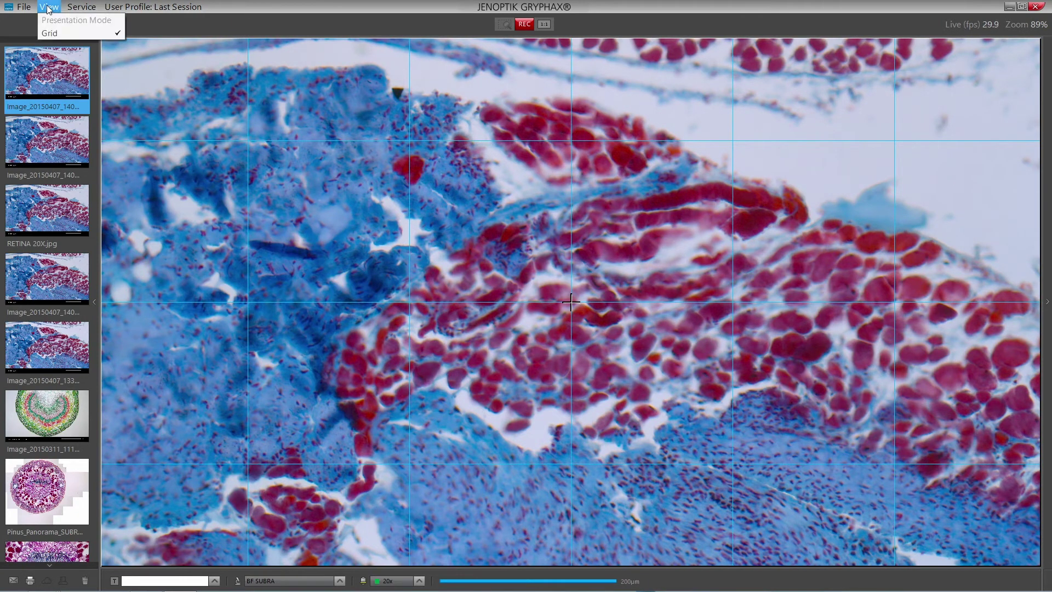
left_click(50, 33)
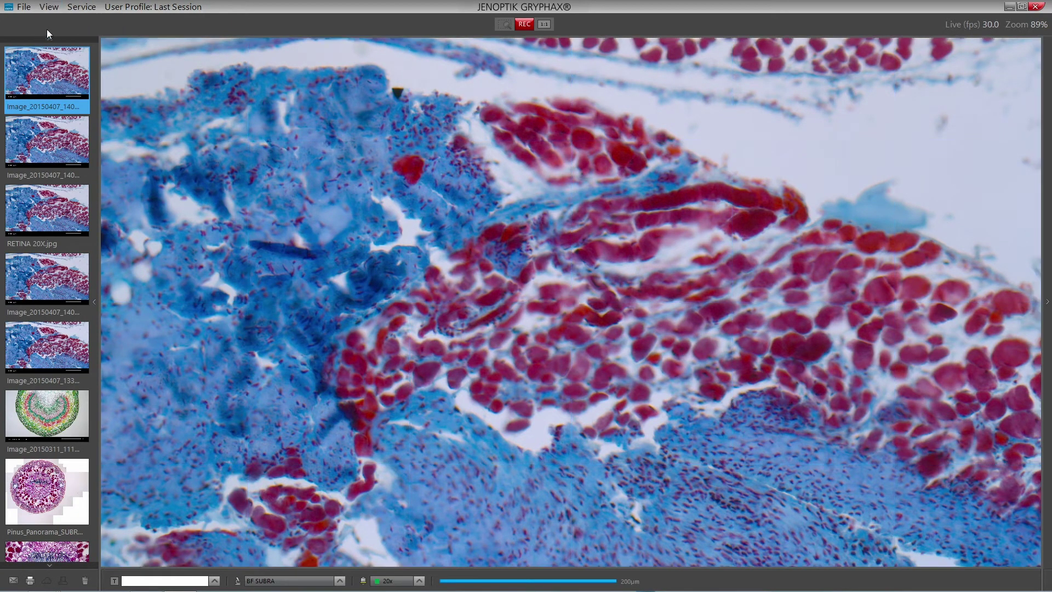
- Turn on image analysis in the Additional Services preferences
left_click(24, 7)
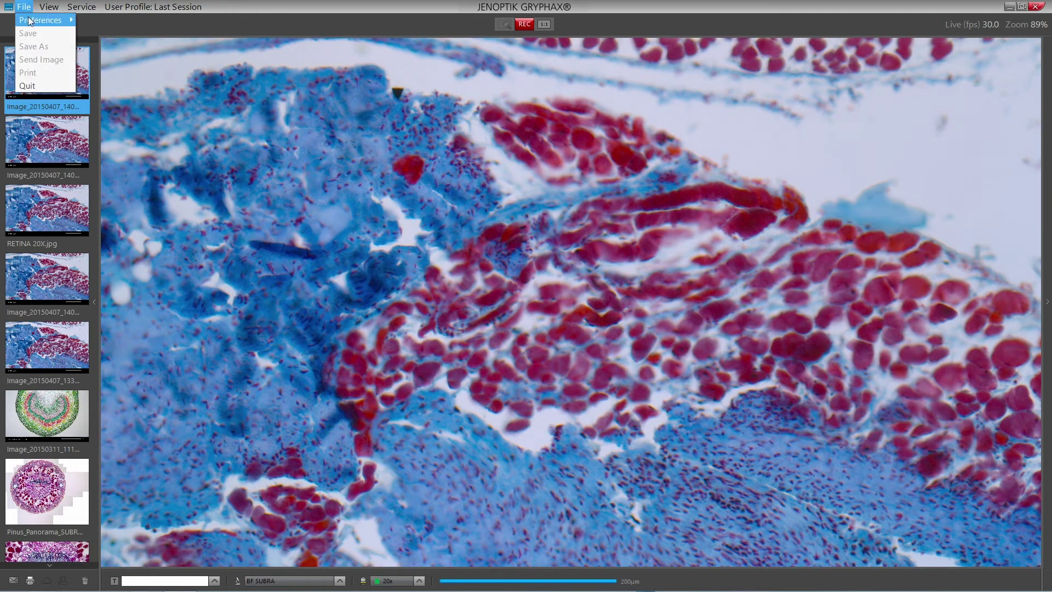
mouse_move(43, 20)
left_click(110, 86)
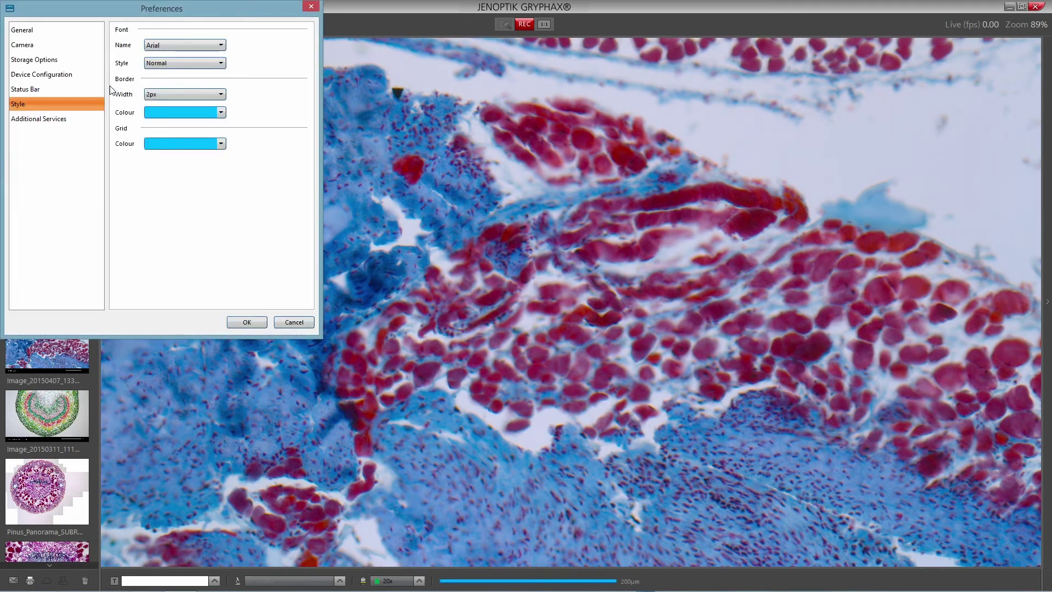
left_click(36, 119)
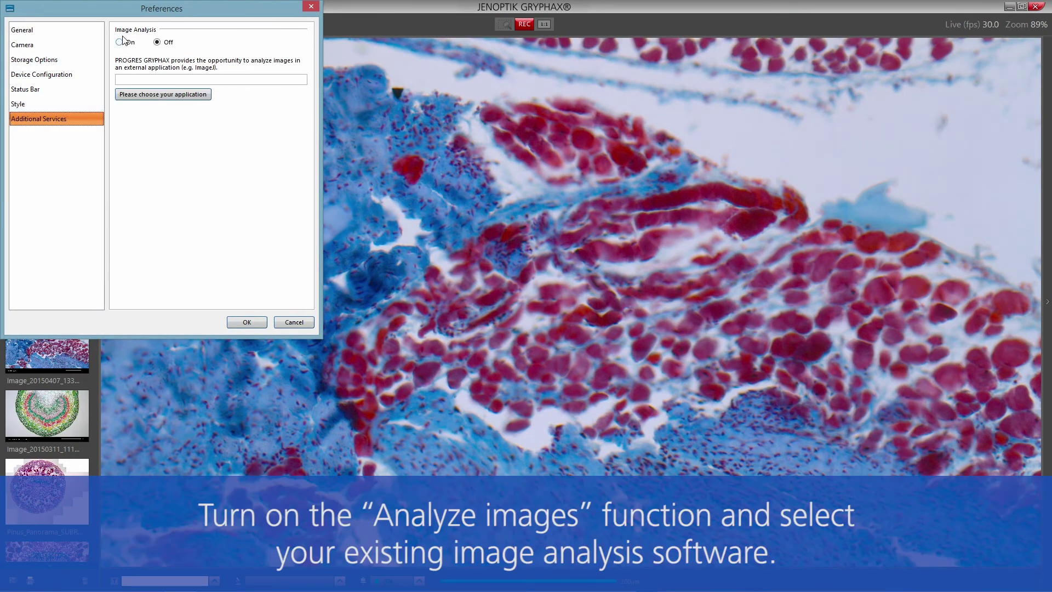
left_click(120, 42)
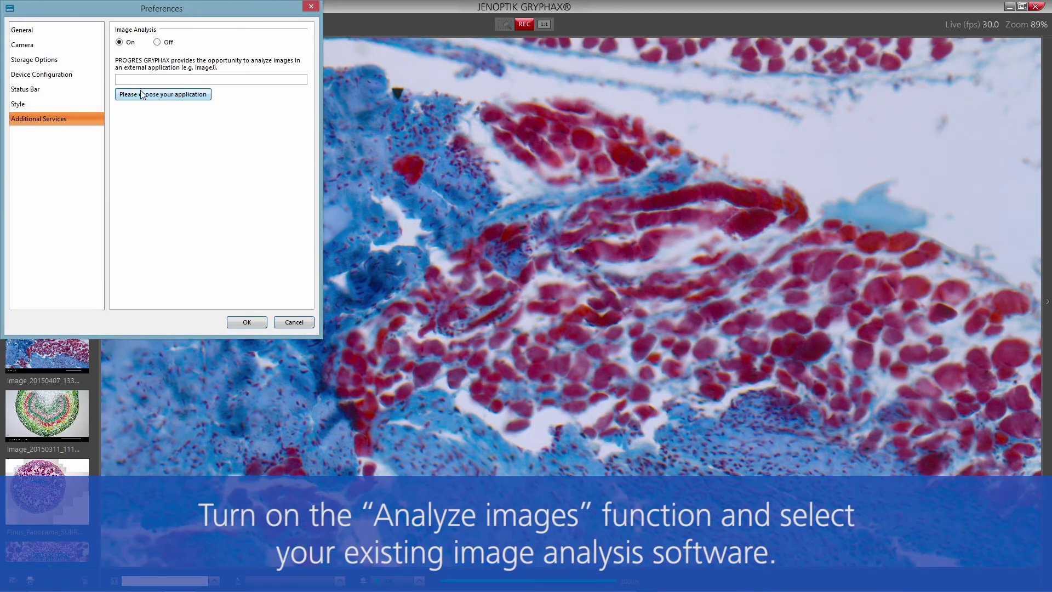
- Select the ImageJ application from the Program Files/ImageJ folder as the external analysis program and confirm the preferences
left_click(153, 96)
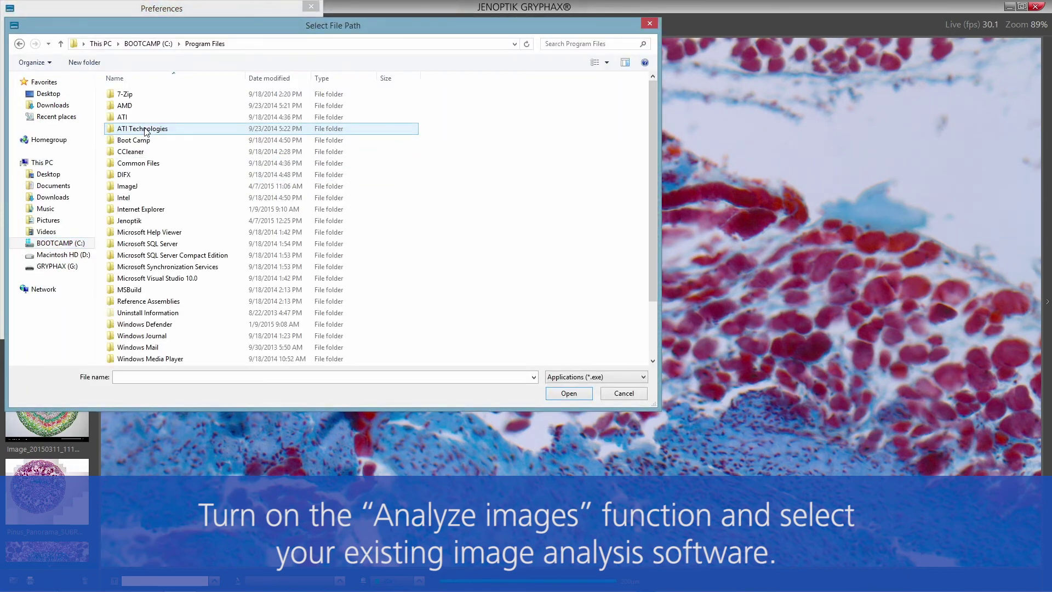
left_click(144, 164)
left_click(130, 187)
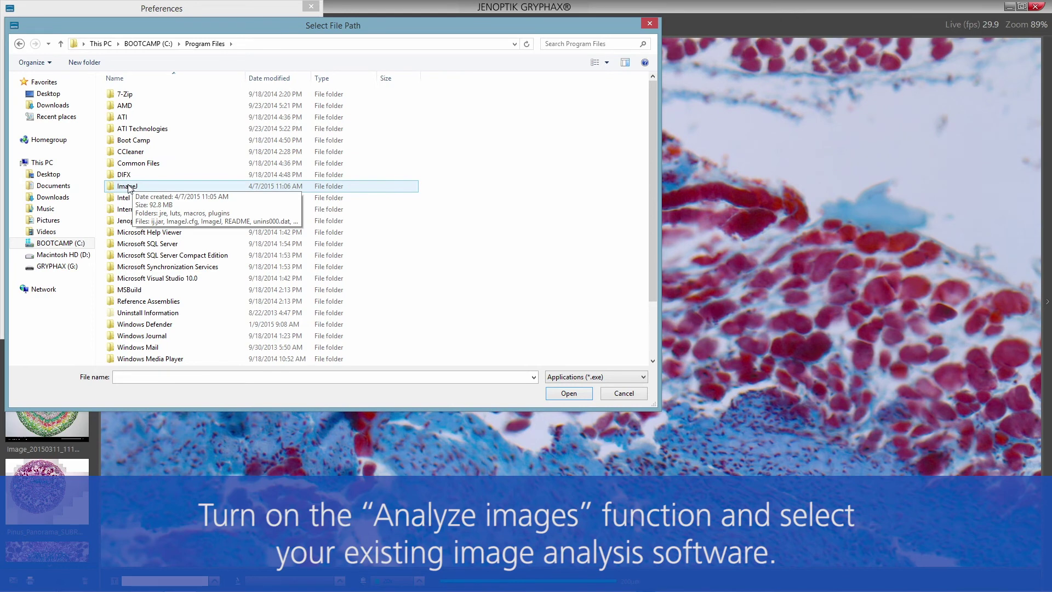
double_click(130, 187)
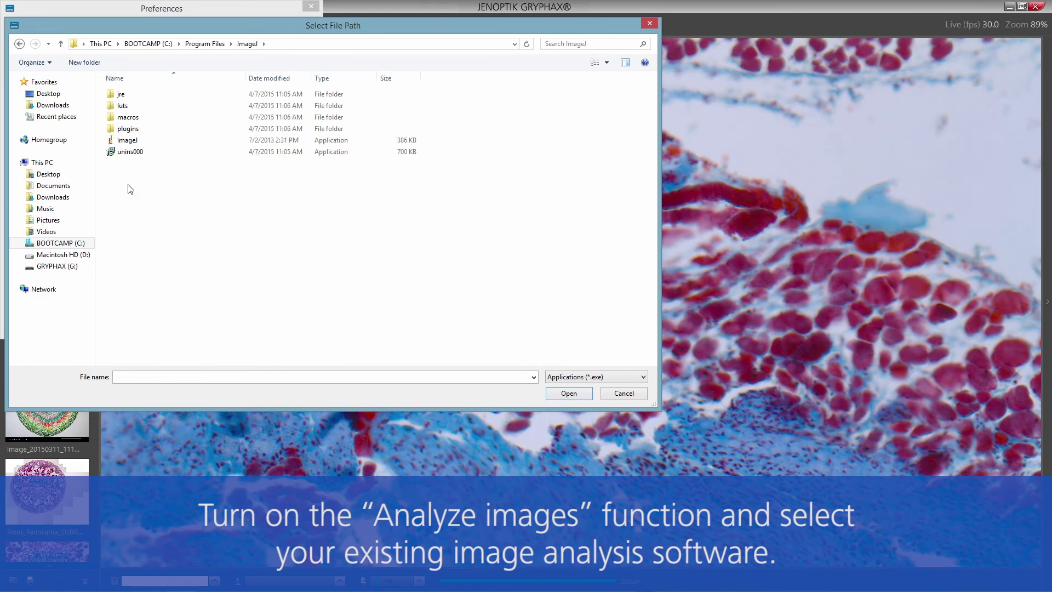
left_click(130, 145)
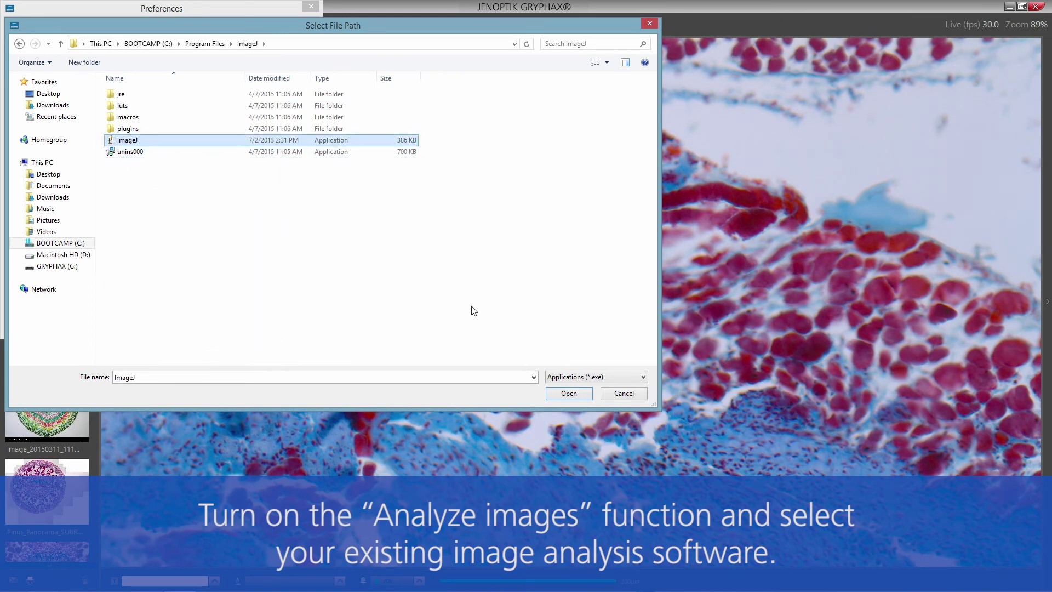
left_click(568, 394)
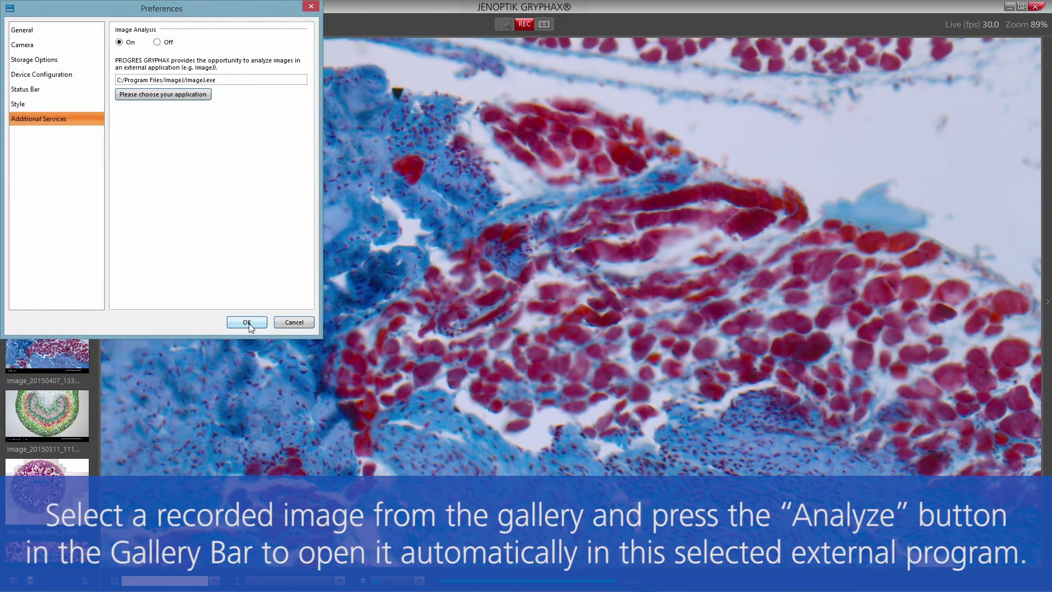
left_click(247, 322)
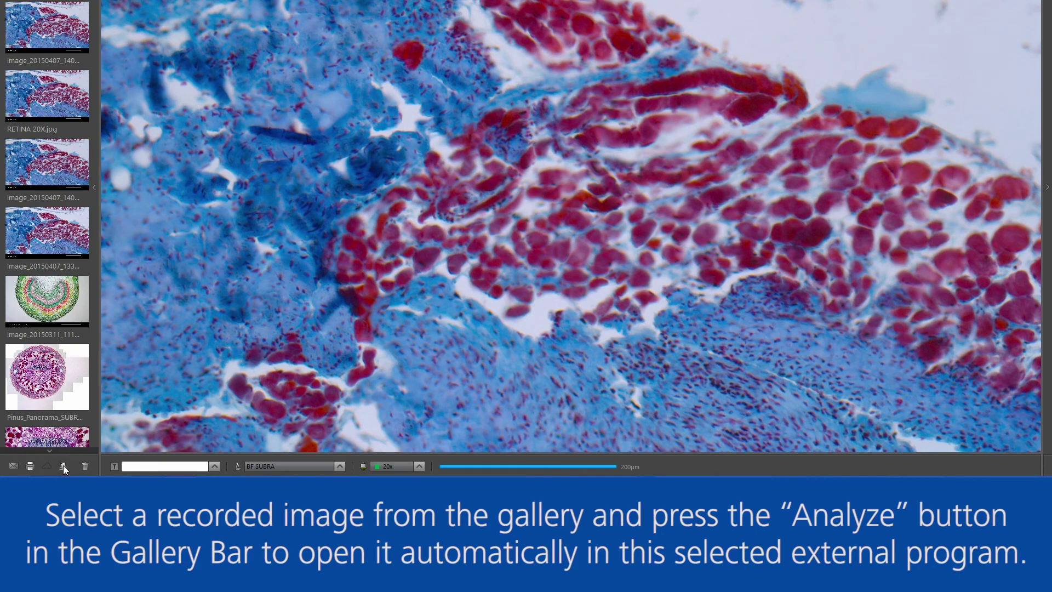
- Open the selected gallery image in ImageJ for analysis, and close ImageJ to return to the live view
left_click(63, 467)
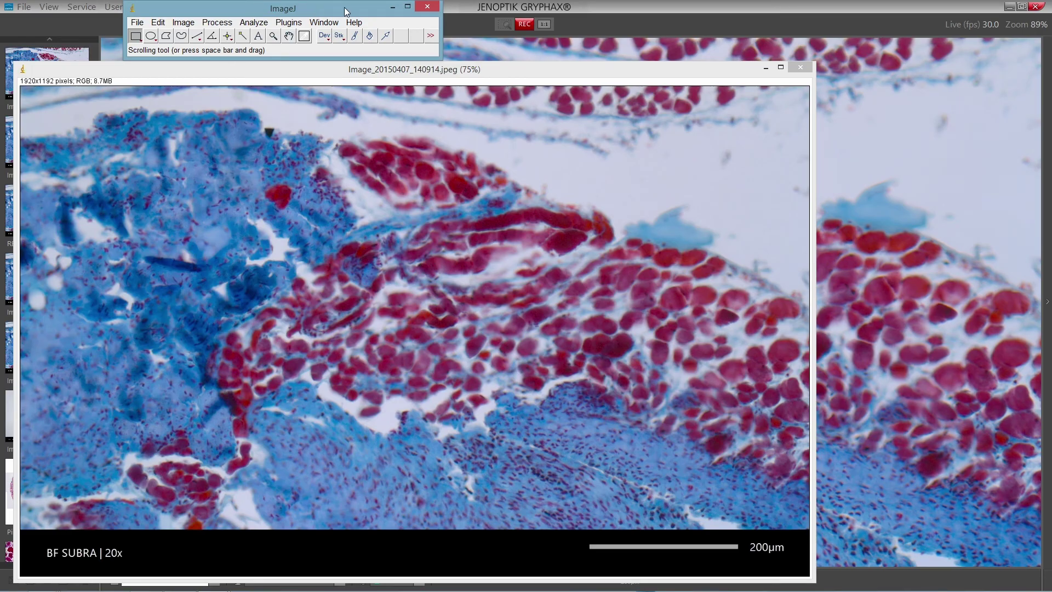
left_click(428, 7)
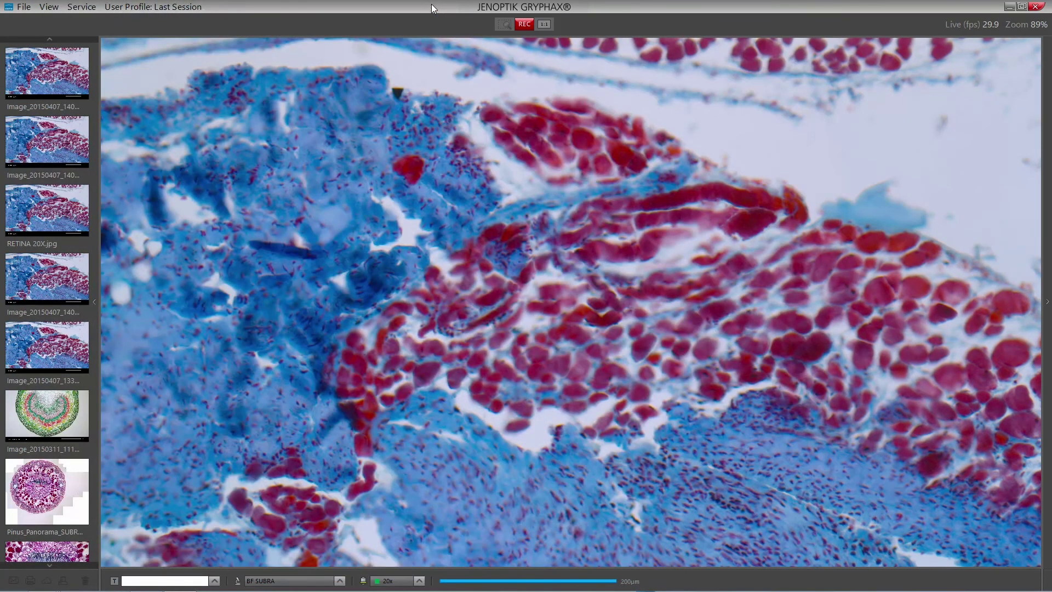